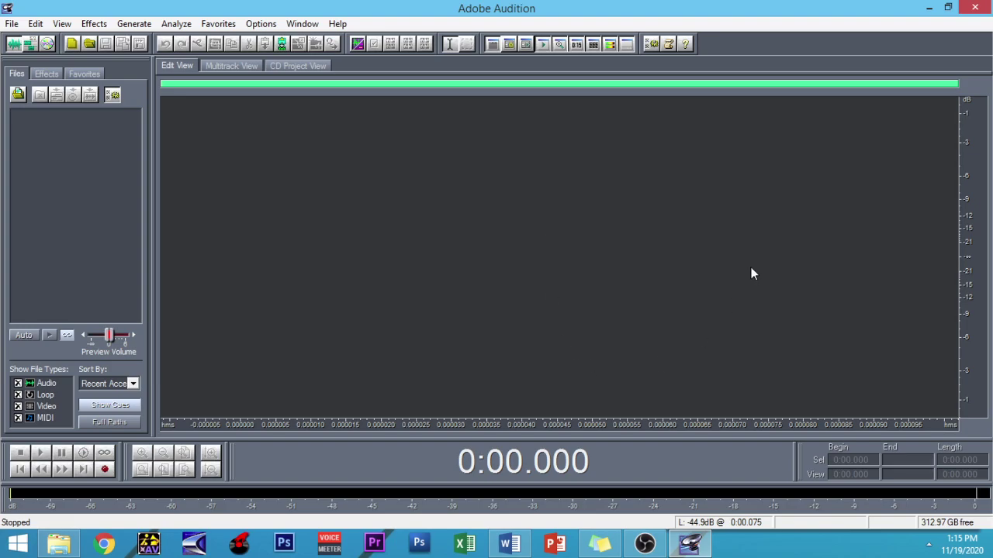
Step: Show the Sticky Notes list of noise-reduction steps beside Audition's empty Edit View
click(600, 544)
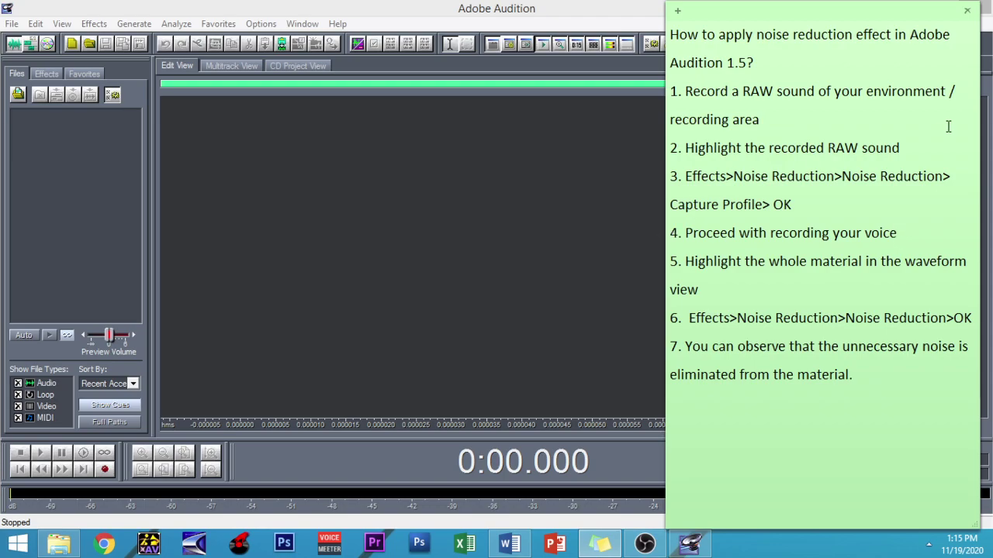
Step: Bring the Audition window back in front of the steps note
click(504, 225)
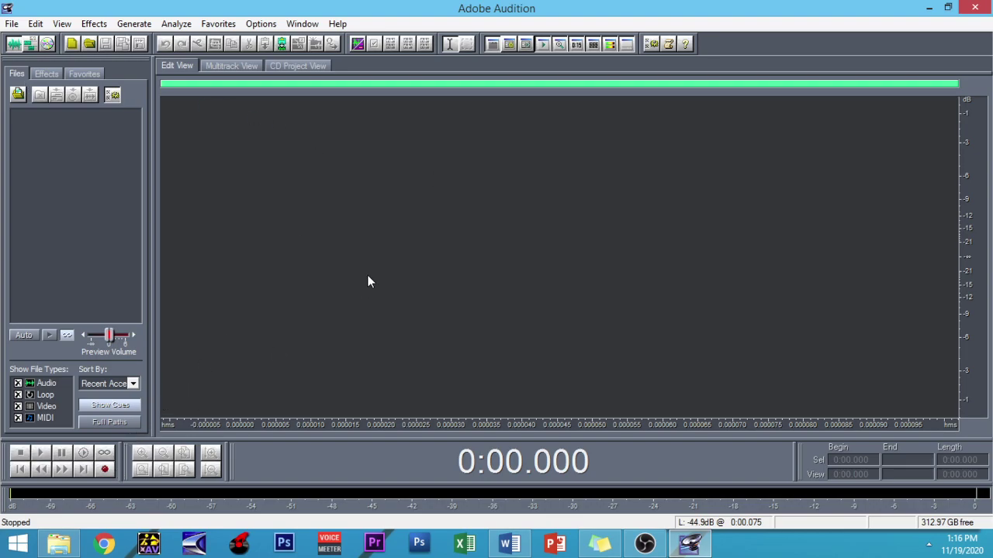
Step: Record a roughly 5.3-second room-noise take into a new 44100 Hz, 16-bit stereo file
click(103, 470)
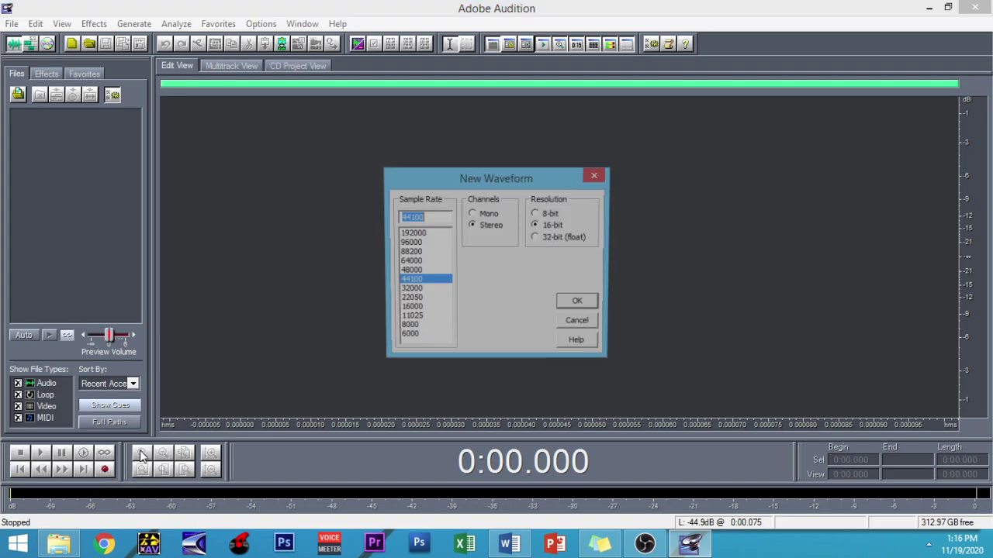
click(580, 304)
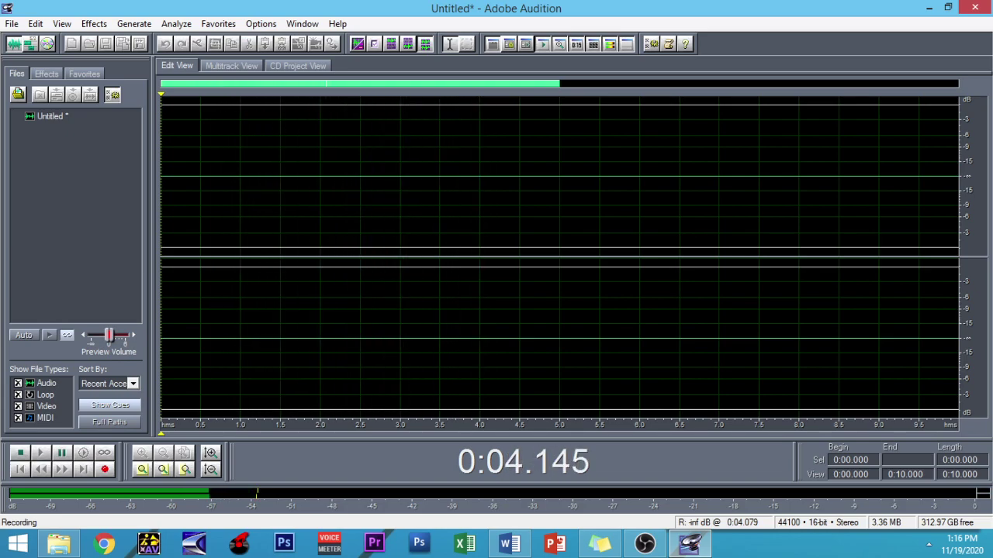
key(space)
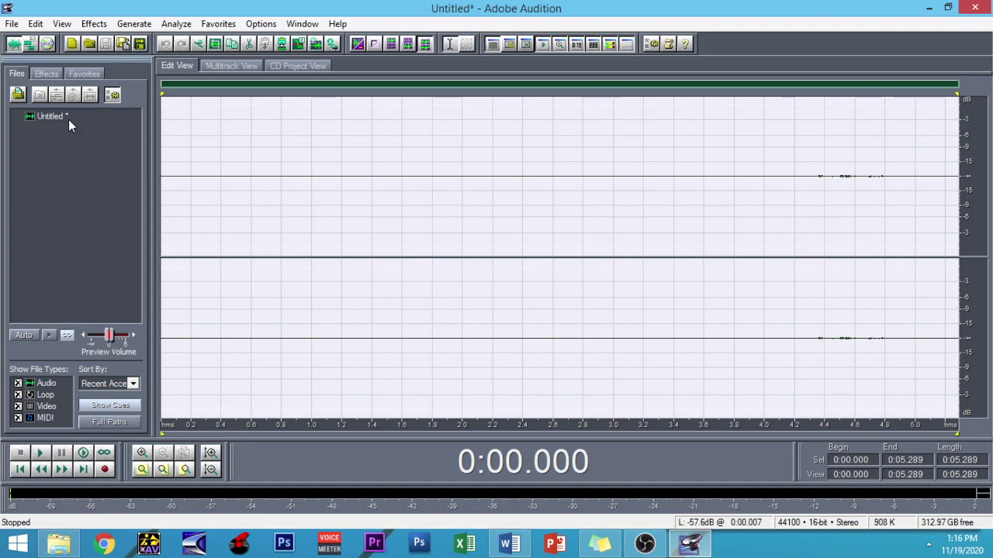
Step: Open the Untitled recording and play the room noise back twice
click(204, 147)
click(45, 117)
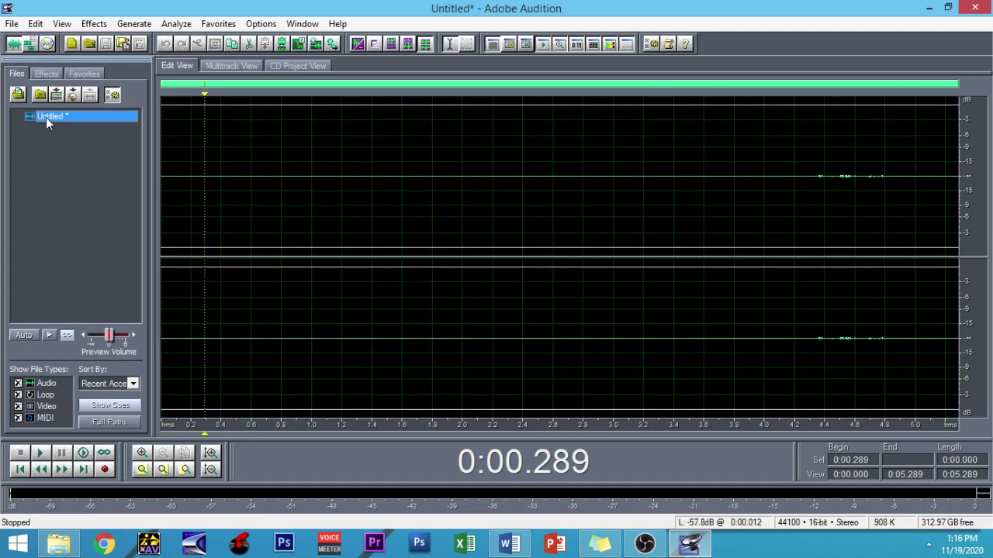
key(space)
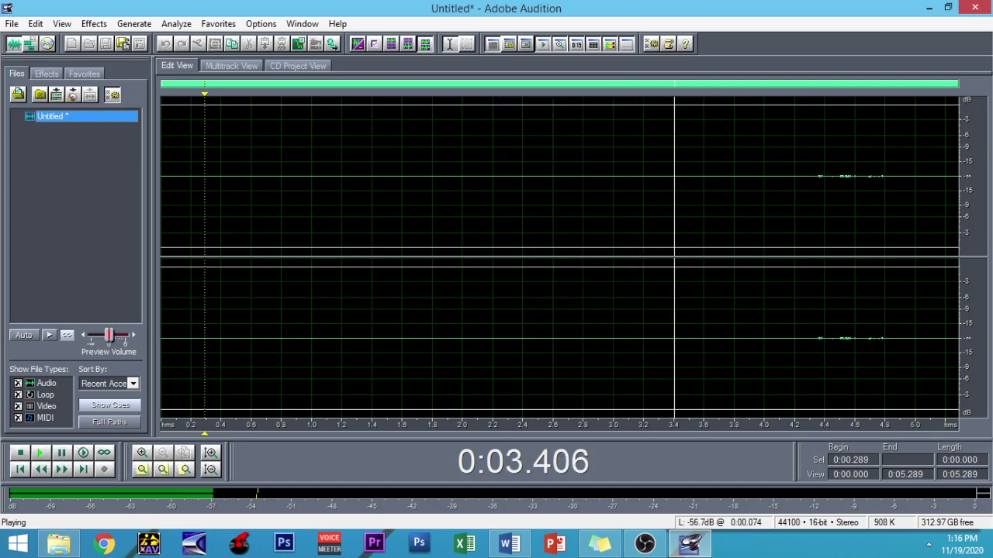
key(space)
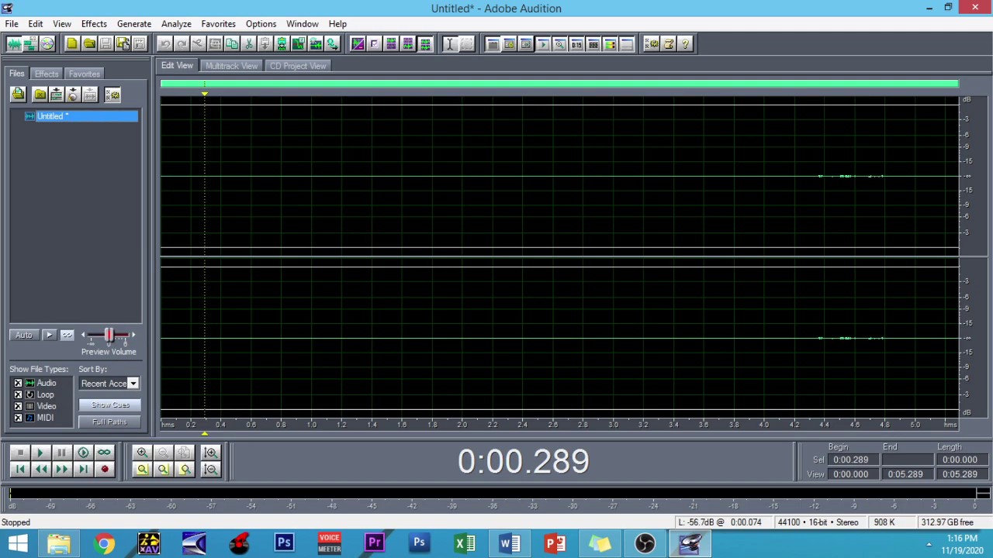
Step: Select the quiet noise-only stretch from 0.708 to 1.687 seconds instead of the 4.3–4.9 s burst
drag(810, 178, 893, 178)
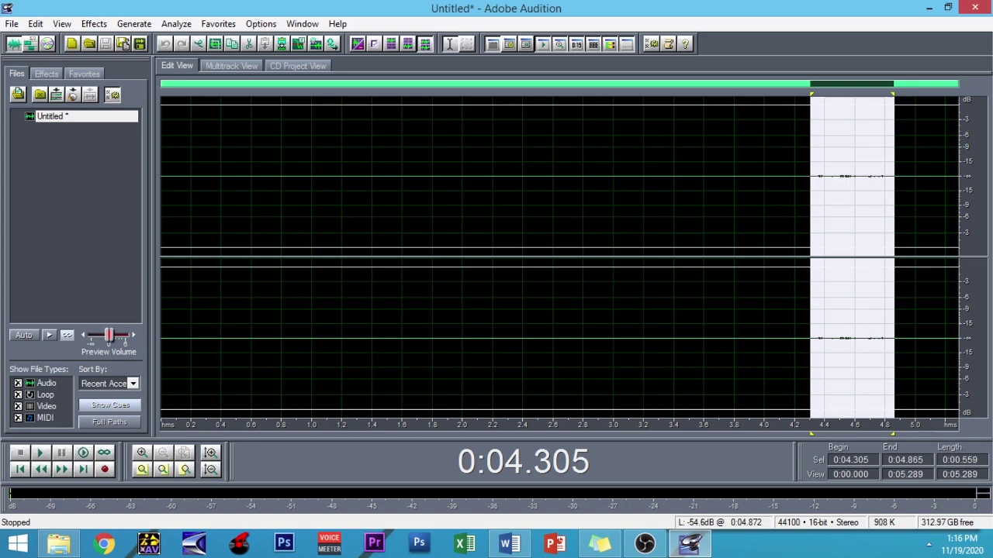
click(280, 178)
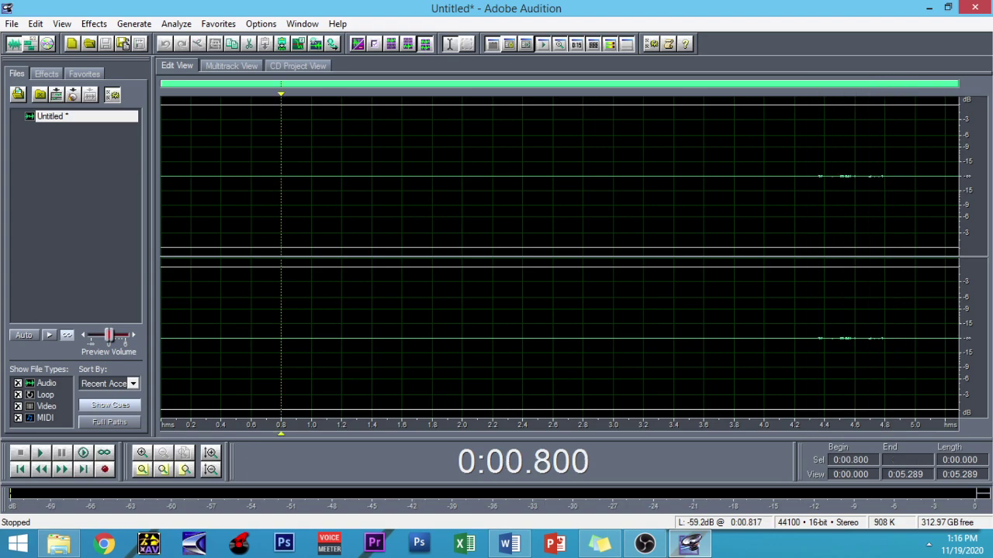
drag(267, 178, 415, 178)
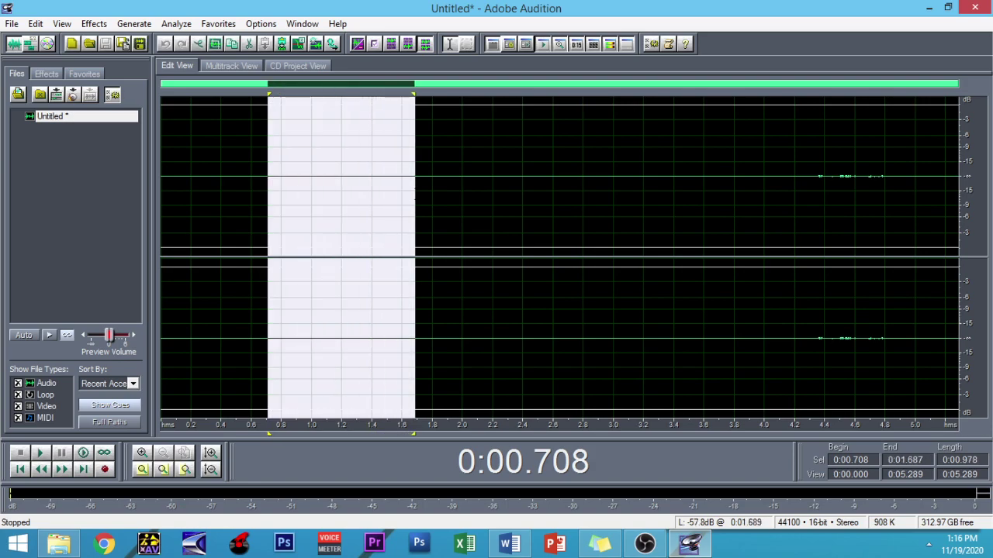
Step: Check step 2 in the note, then select and play noise starting at 0.486 seconds
click(580, 549)
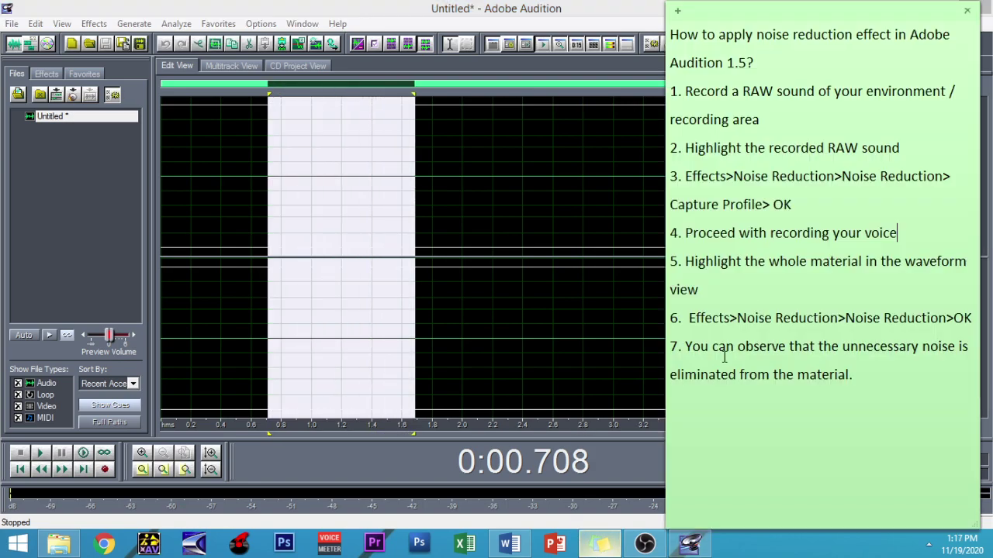
drag(920, 155, 672, 155)
click(370, 192)
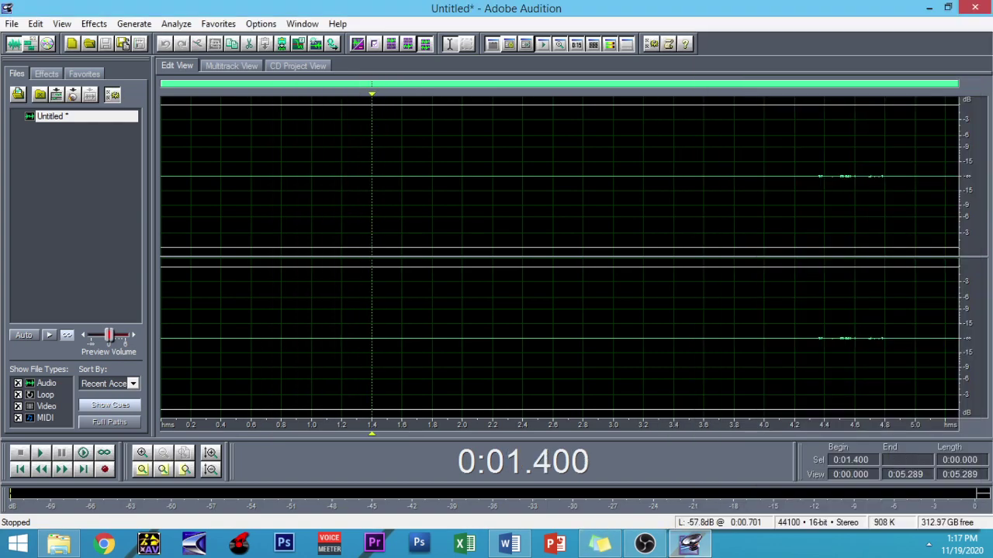
drag(233, 190, 430, 203)
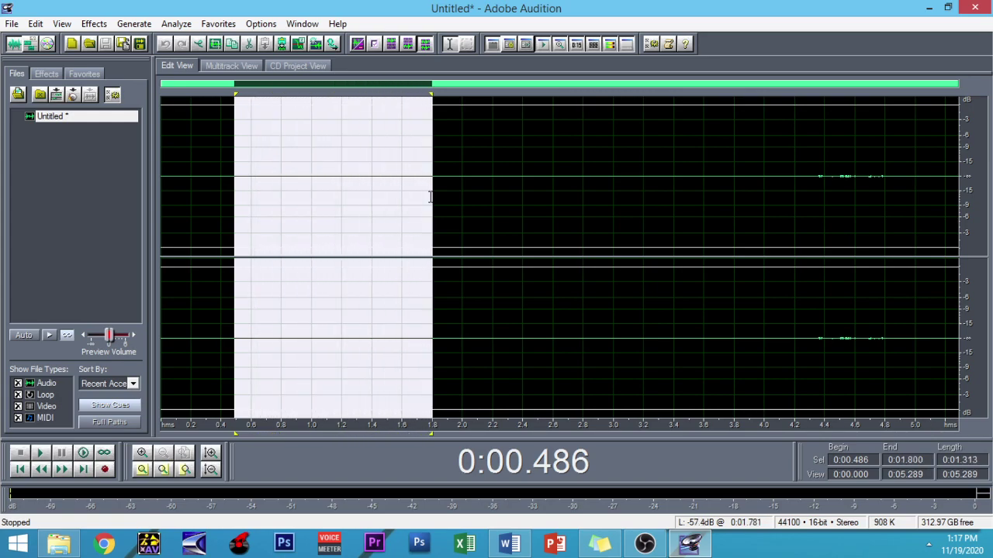
key(space)
key(space)
key(space)
Step: Review step 3 in the note and reselect room noise from 0.771 to 2.044 seconds
click(599, 545)
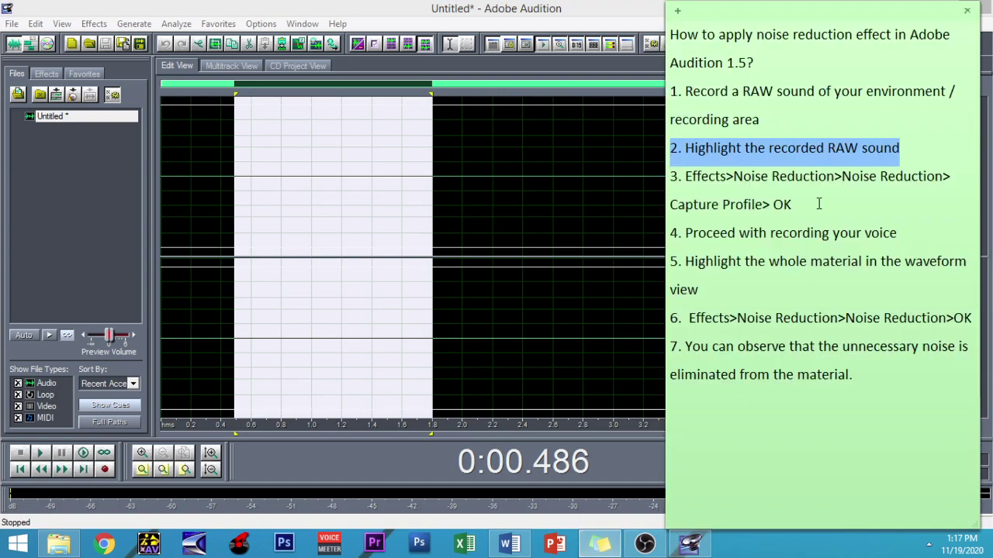
drag(818, 203, 669, 177)
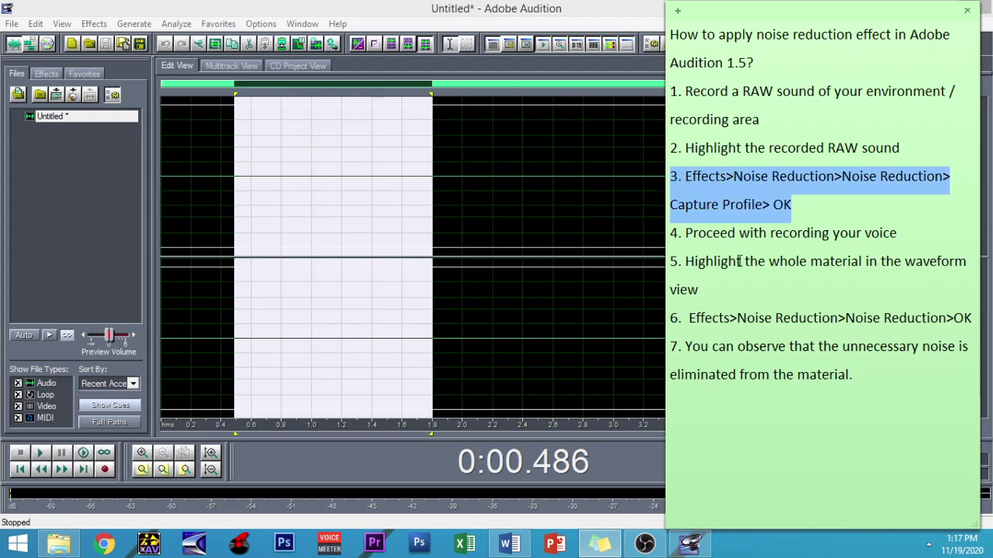
click(815, 177)
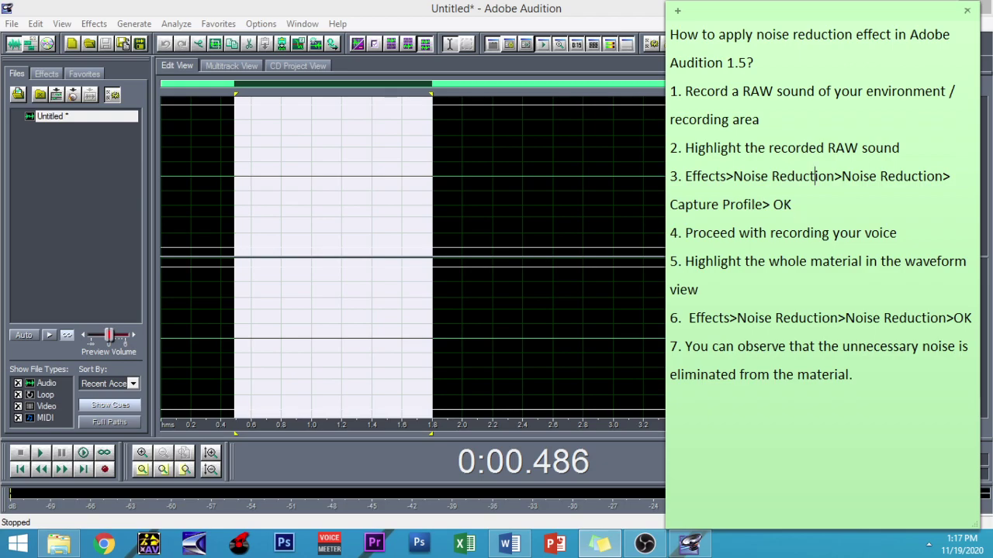
click(510, 178)
drag(277, 256, 468, 256)
Step: Open Effects > Noise Reduction and capture a noise profile from the selected room noise
click(94, 23)
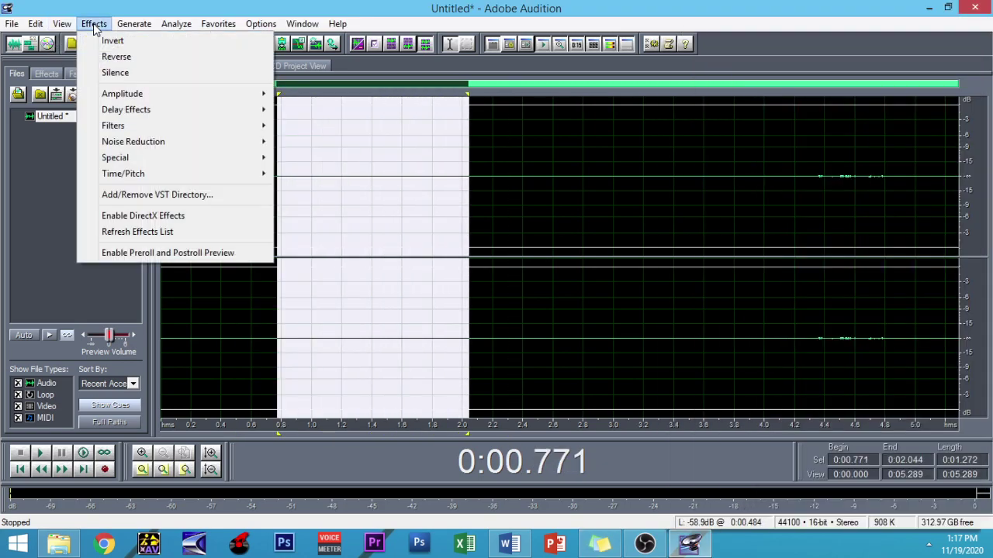
mouse_move(122, 145)
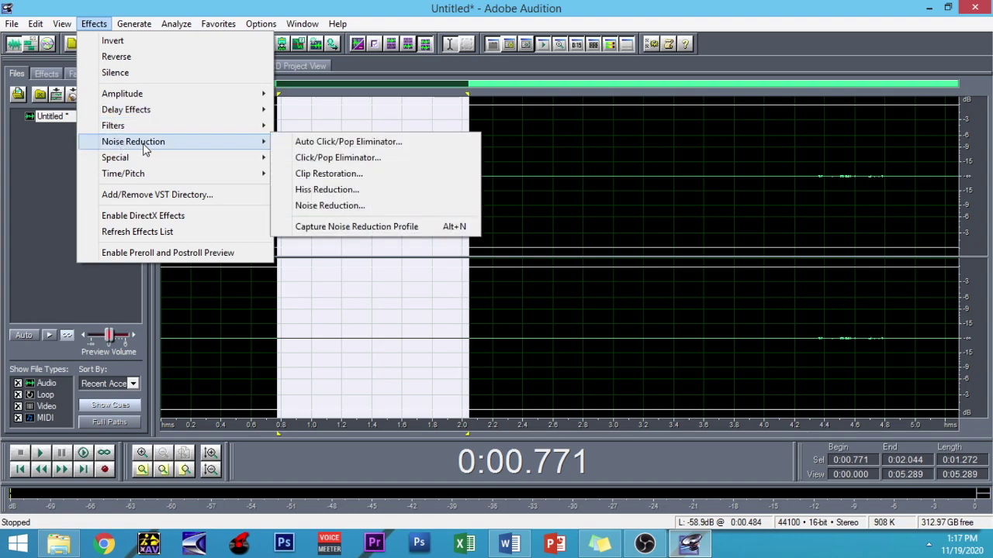
click(339, 208)
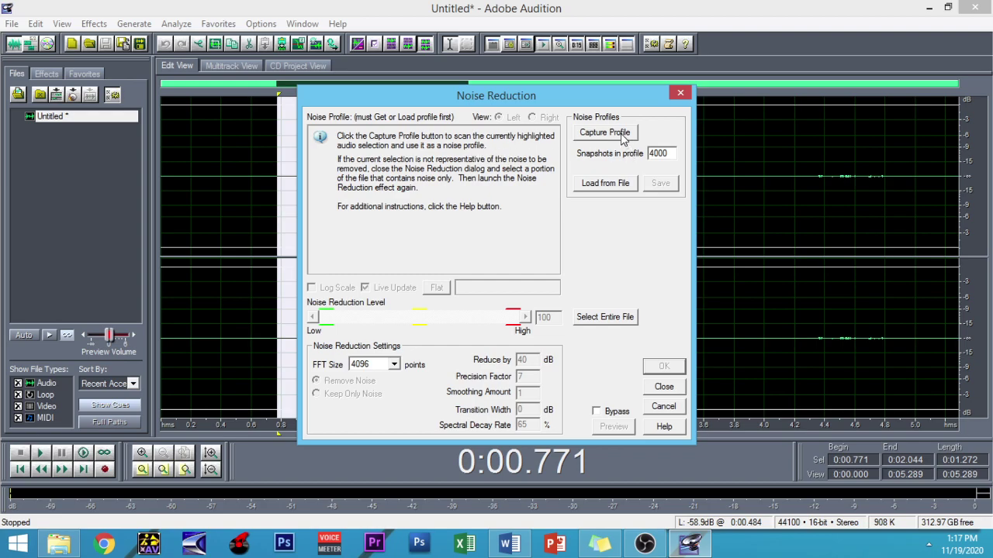
click(601, 543)
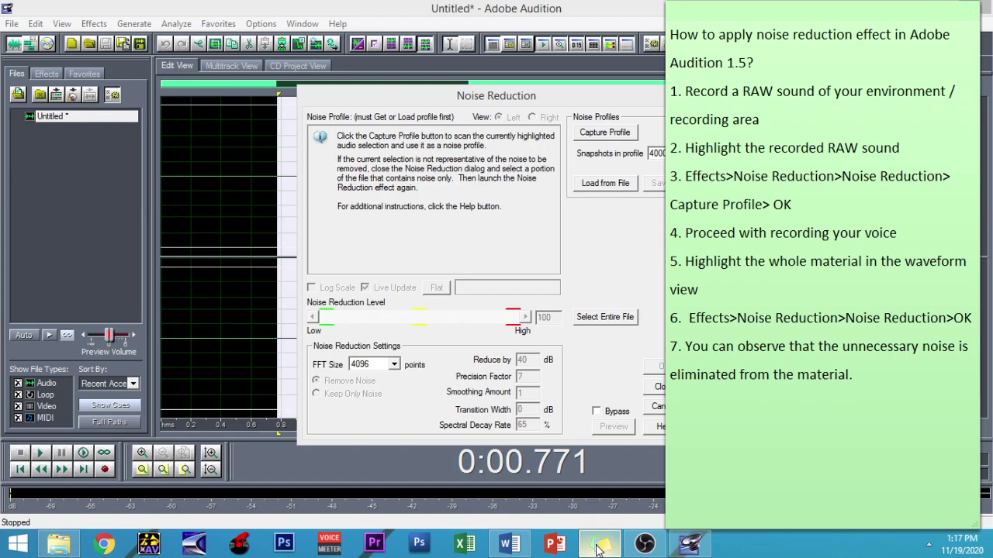
click(600, 545)
click(610, 132)
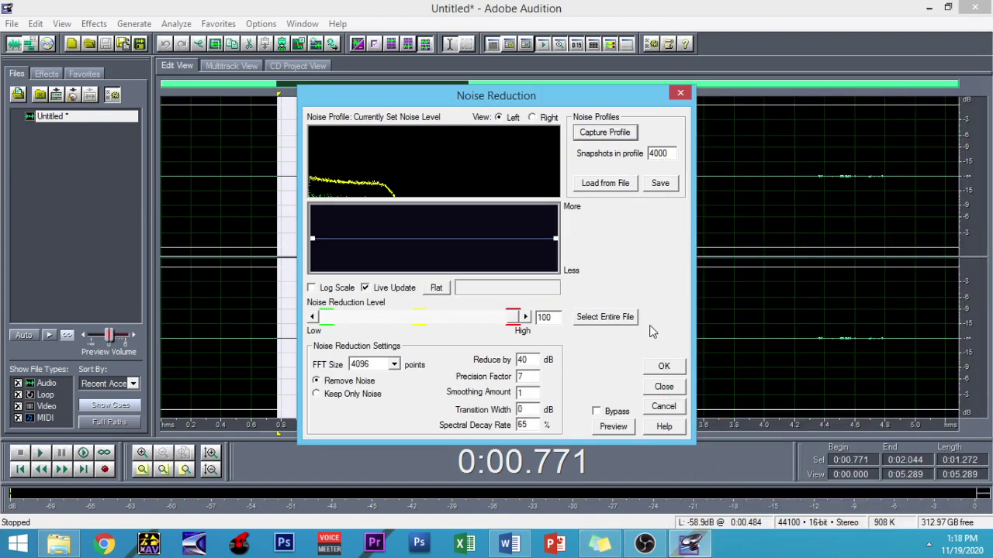
Step: After checking step 3's final OK, apply Noise Reduction to the selected stretch
click(601, 543)
drag(793, 204, 764, 208)
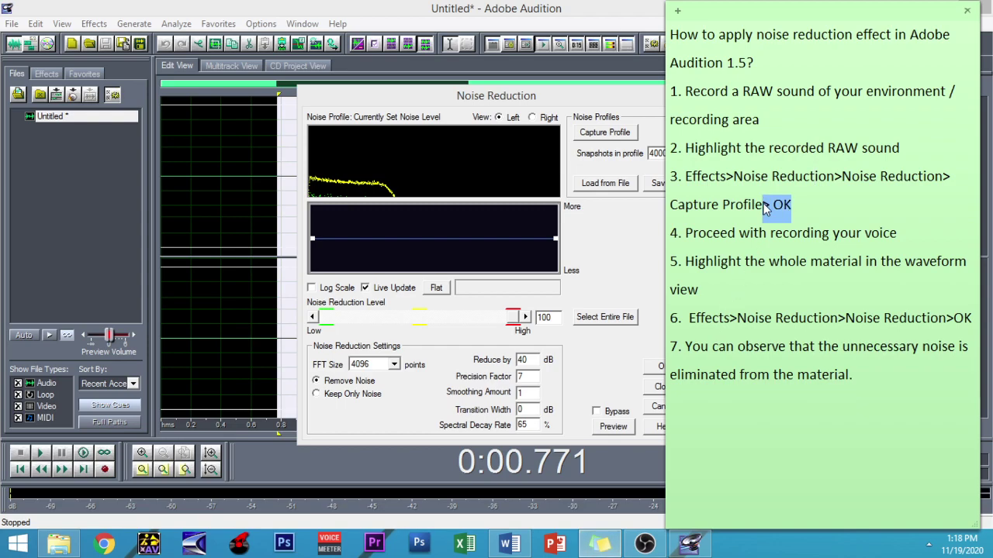
click(604, 279)
click(669, 369)
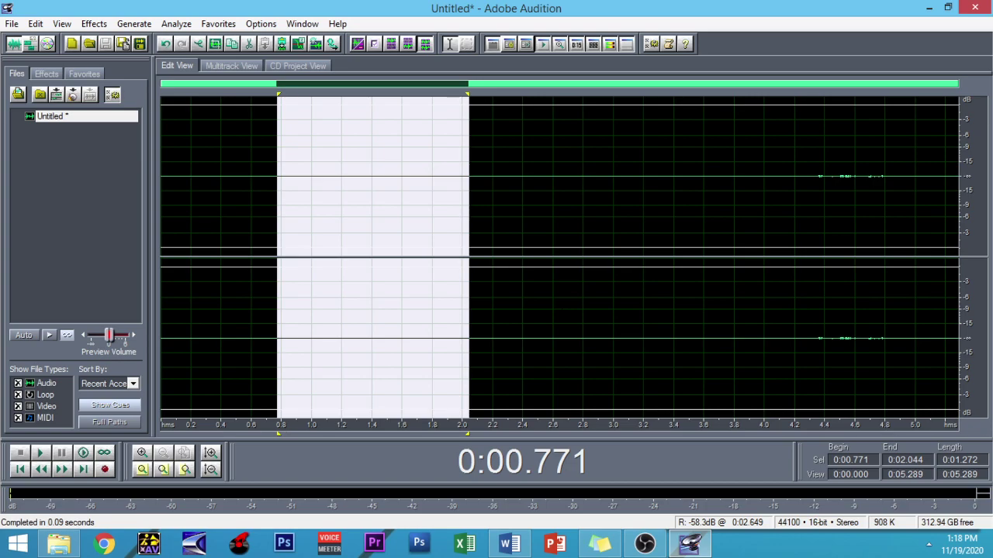
Step: Play back the cleaned noise selection and clear the selection in the waveform
key(space)
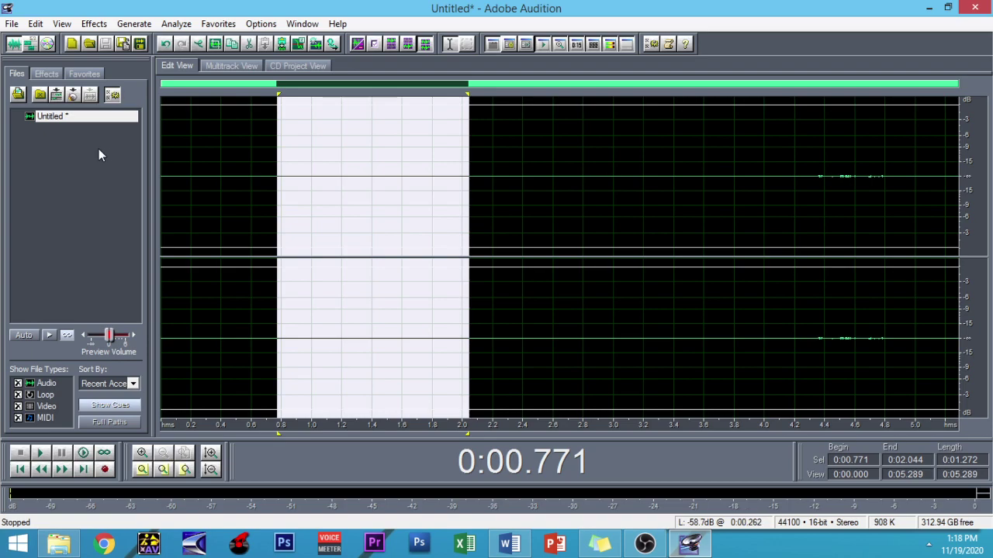
click(81, 200)
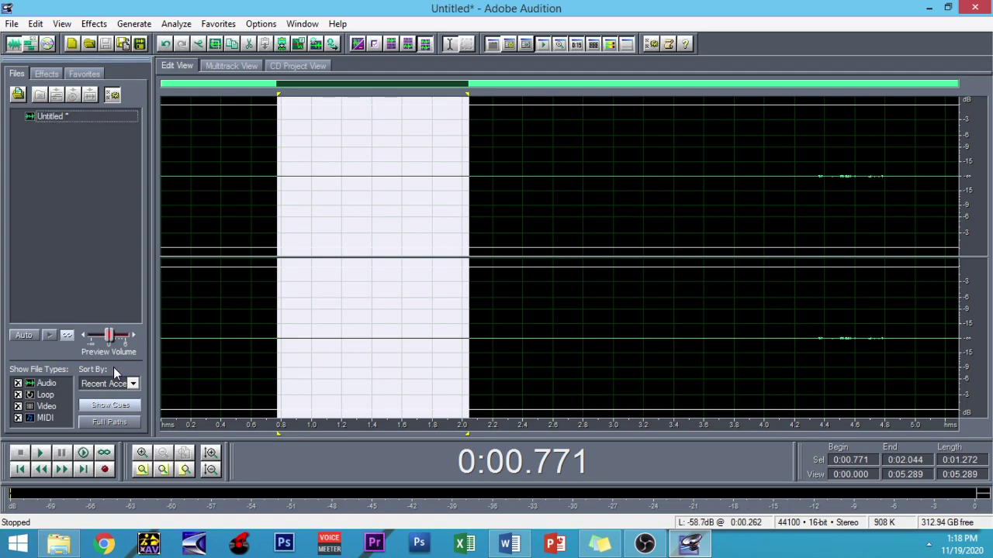
click(239, 326)
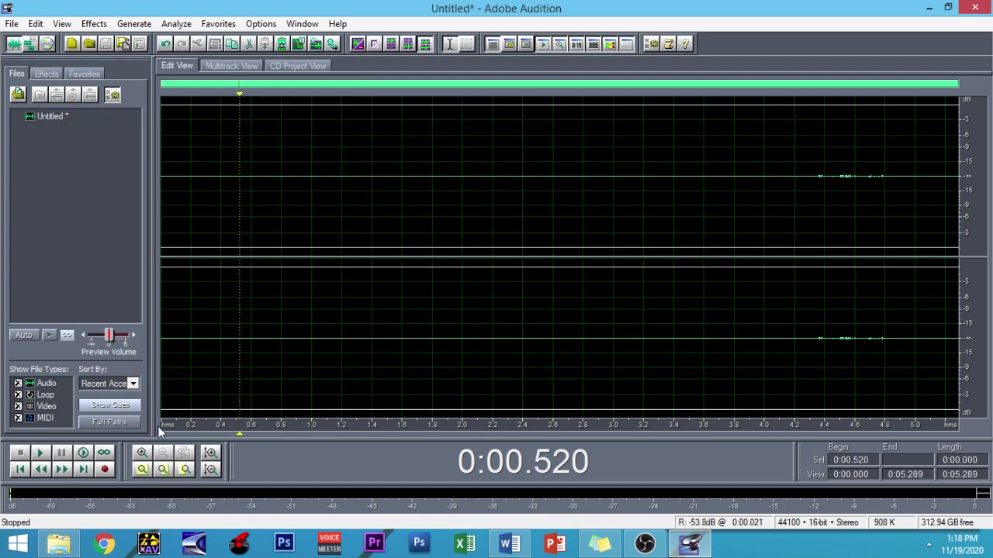
click(105, 471)
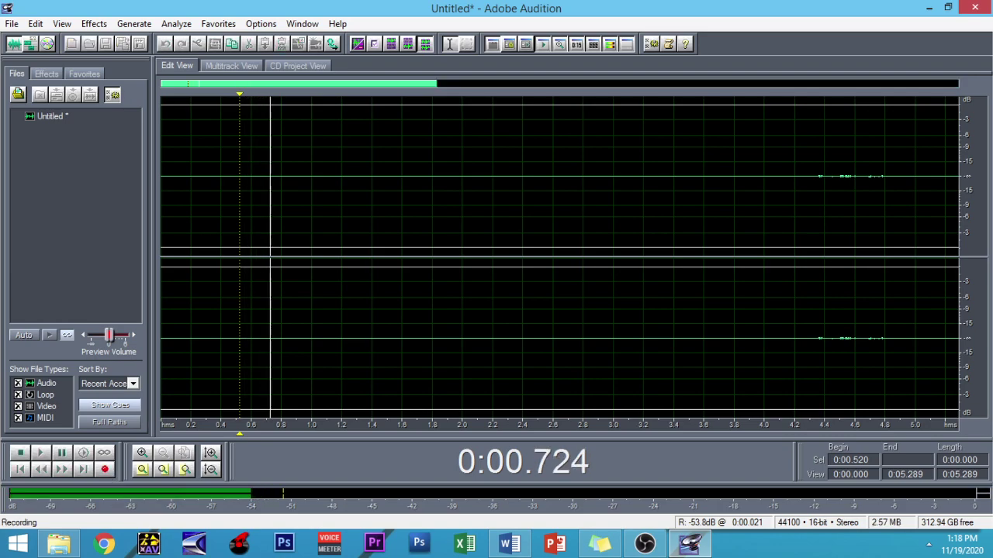
right_click(90, 179)
click(423, 206)
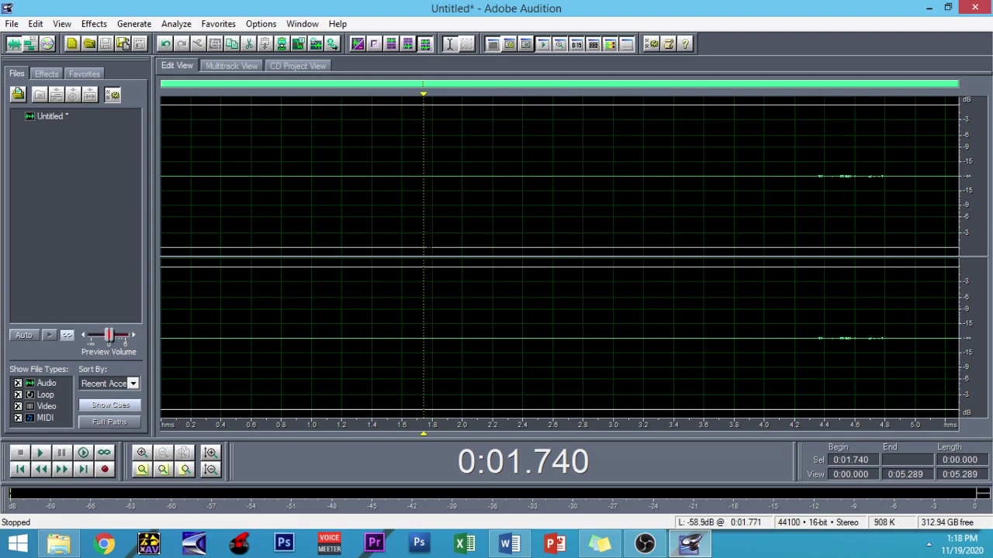
Step: Create Untitled (2) at 44100 Hz stereo 16-bit and record a 6.739-second voice take
key(ctrl+n)
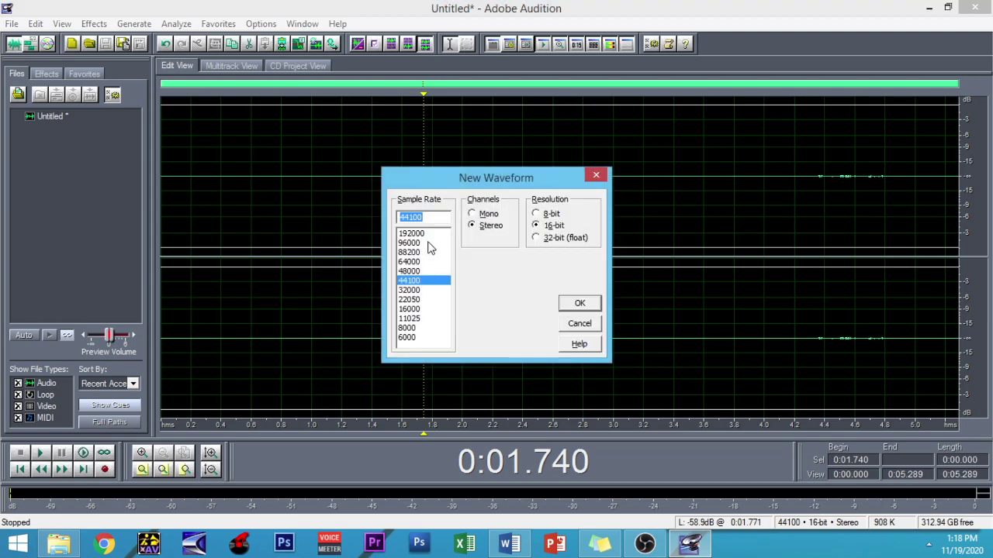
click(578, 305)
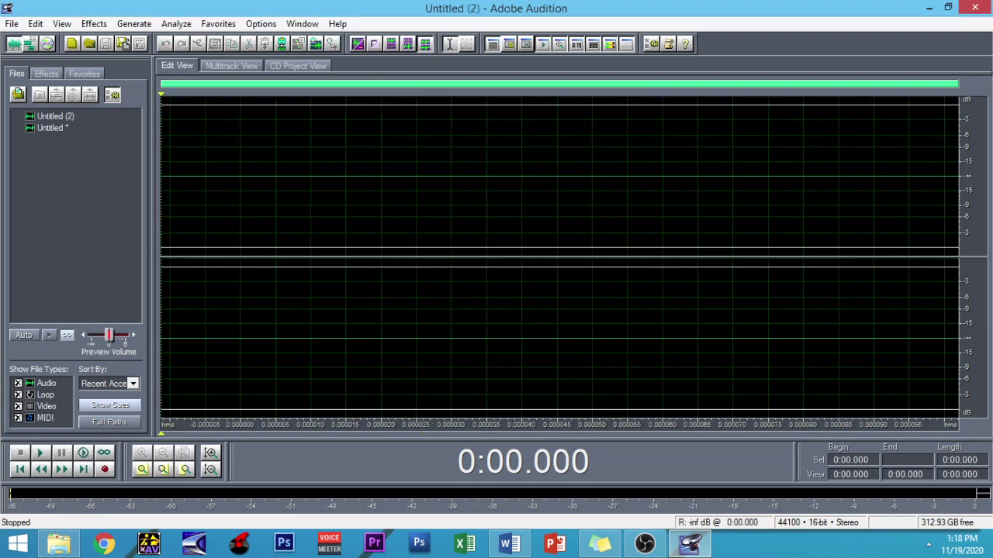
click(86, 116)
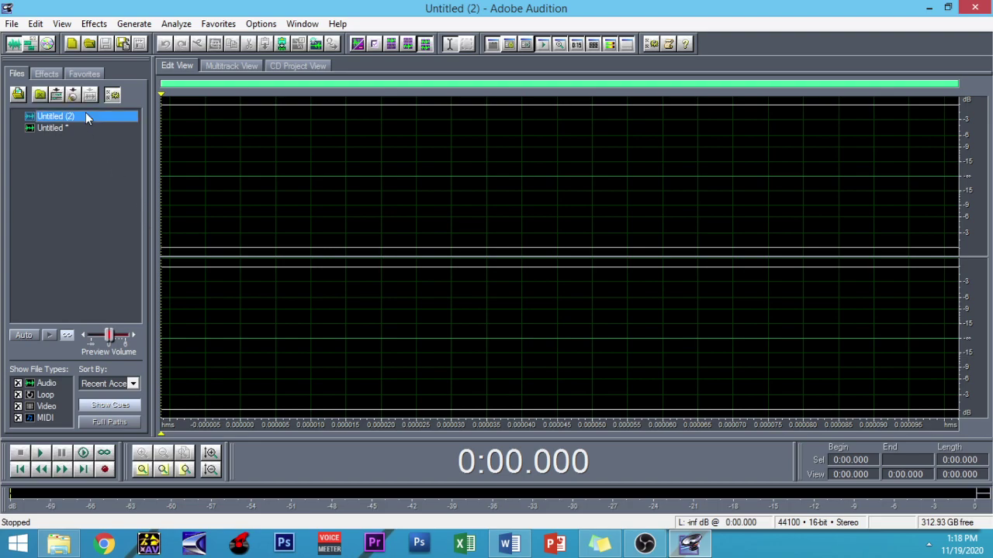
click(105, 470)
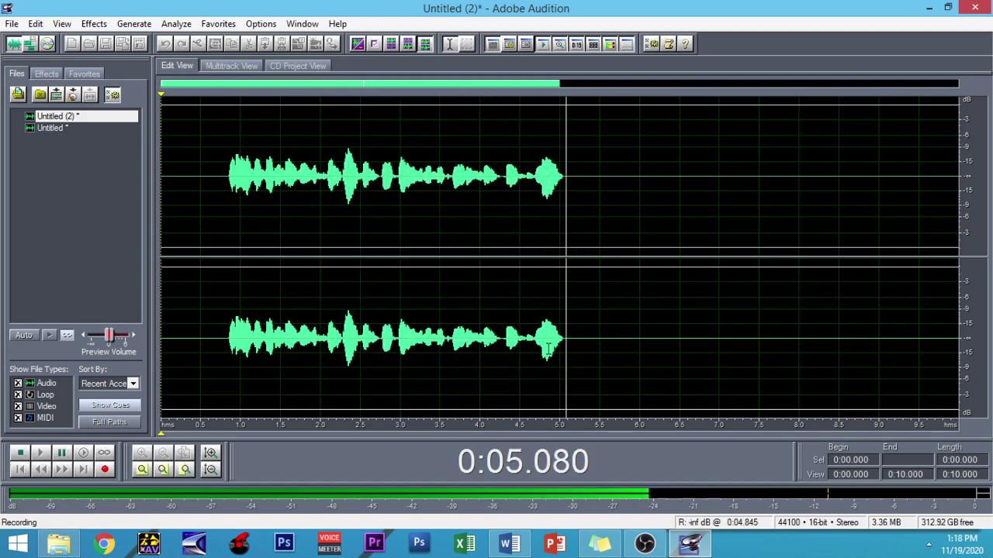
key(space)
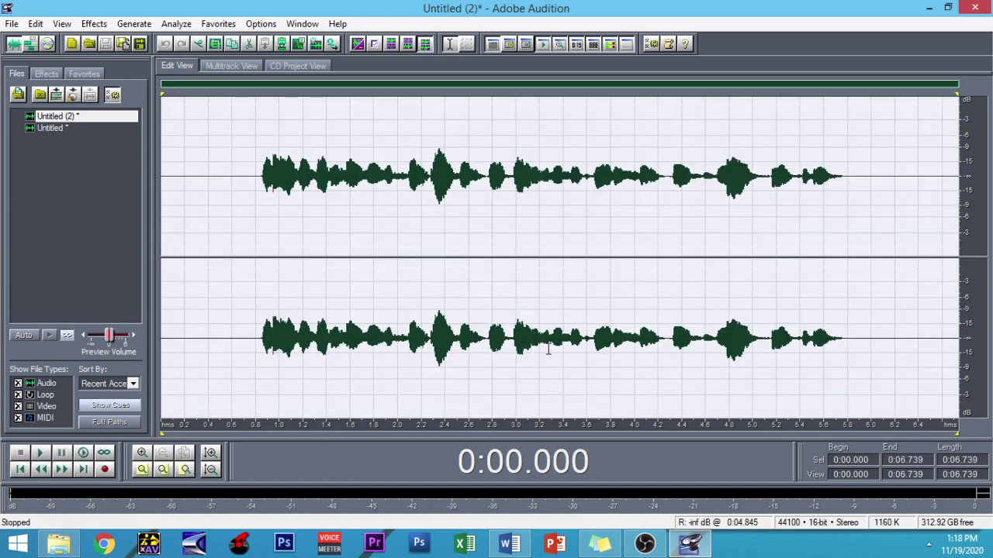
Step: Play the new voice recording from the beginning
click(325, 236)
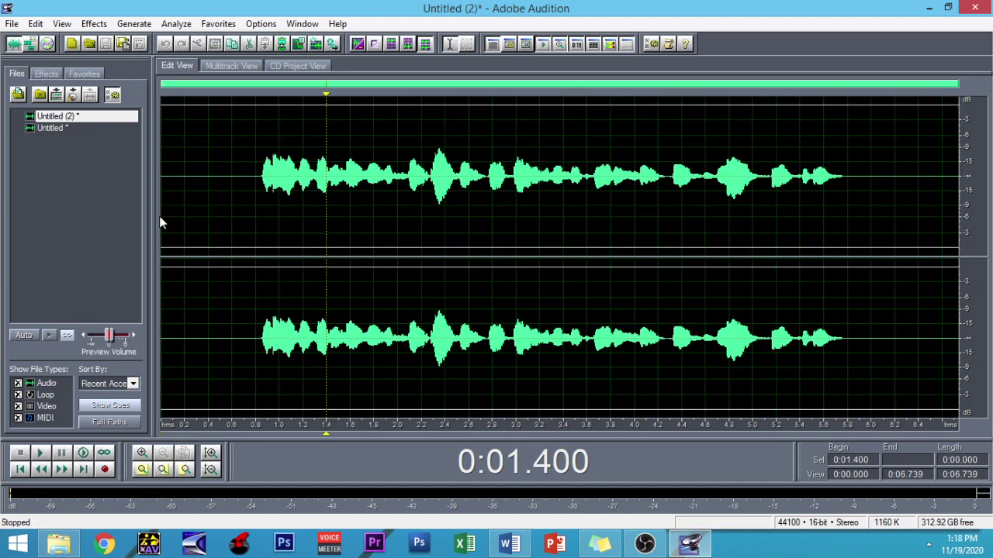
key(Home)
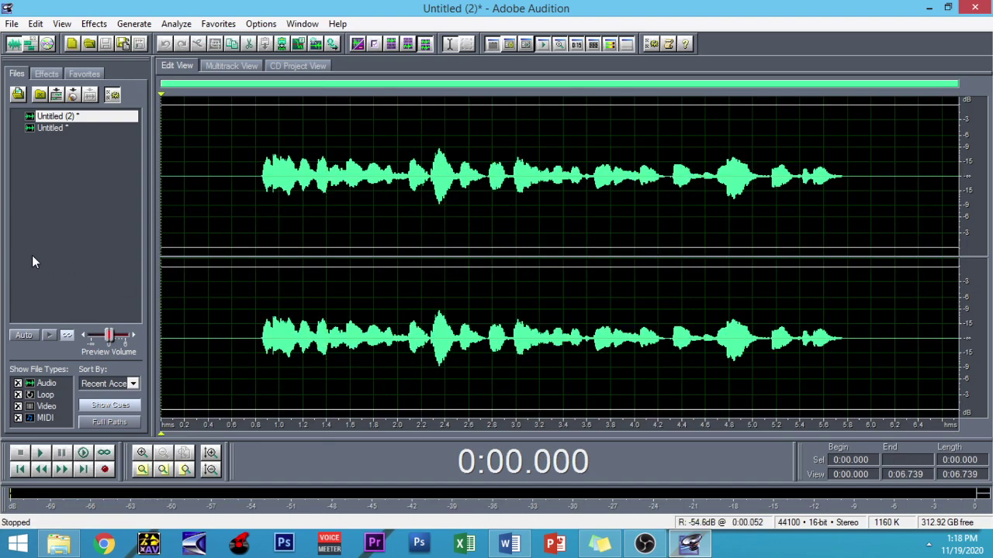
key(space)
click(930, 547)
click(930, 547)
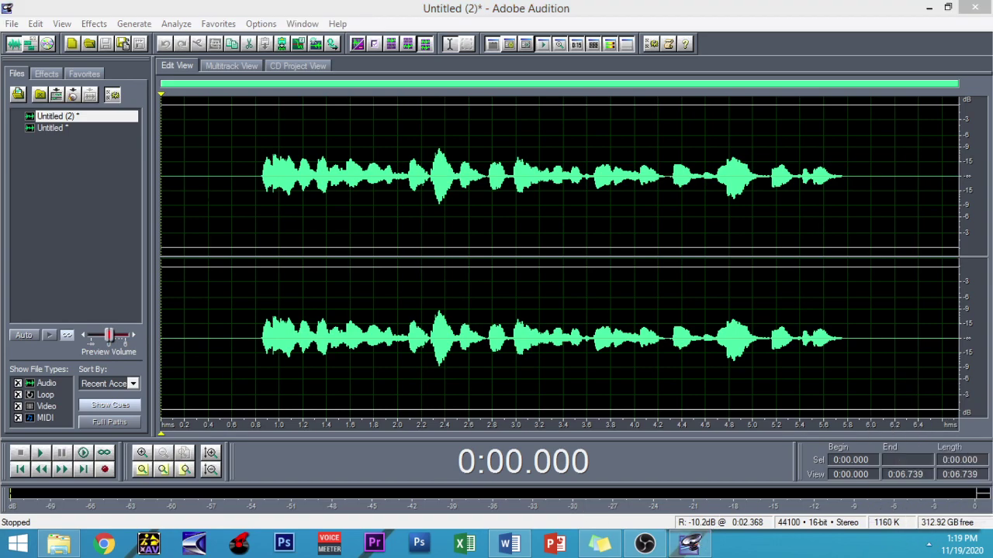
click(928, 546)
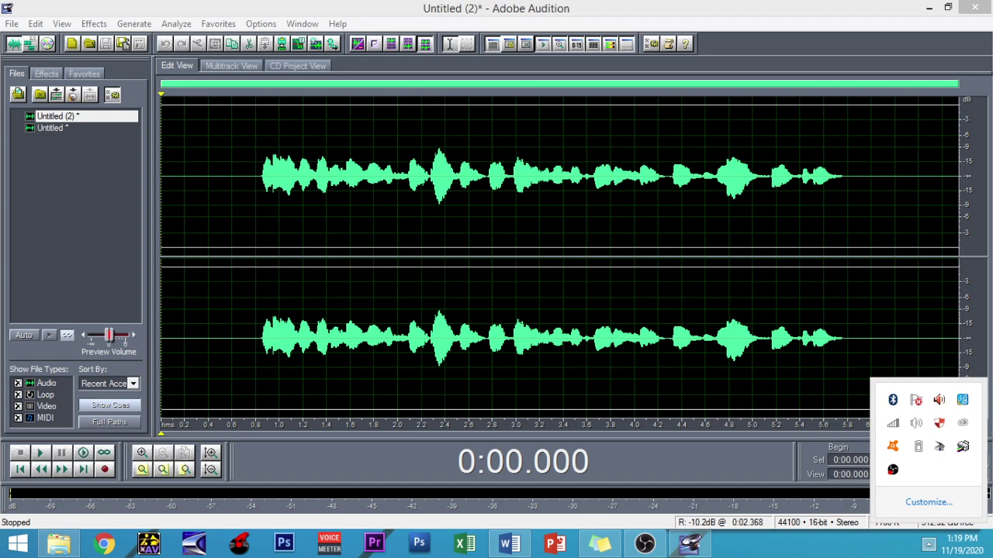
click(929, 547)
click(168, 179)
key(space)
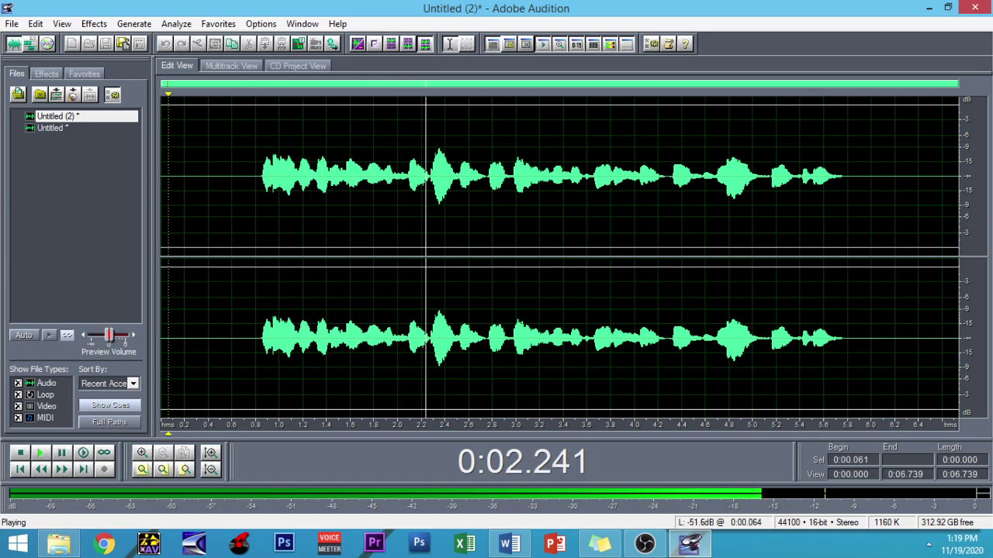
key(space)
drag(168, 178, 256, 178)
key(space)
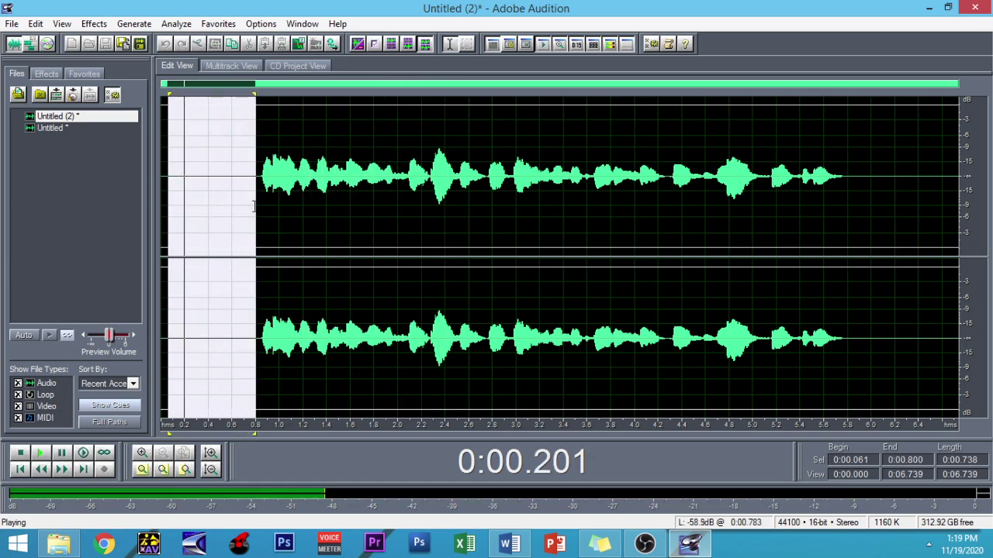
click(262, 179)
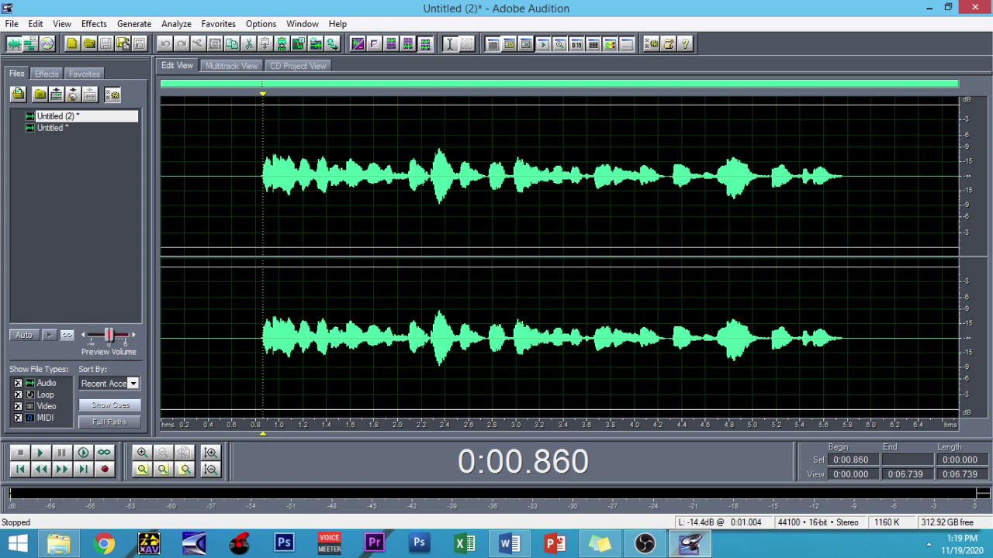
drag(269, 179, 834, 178)
key(space)
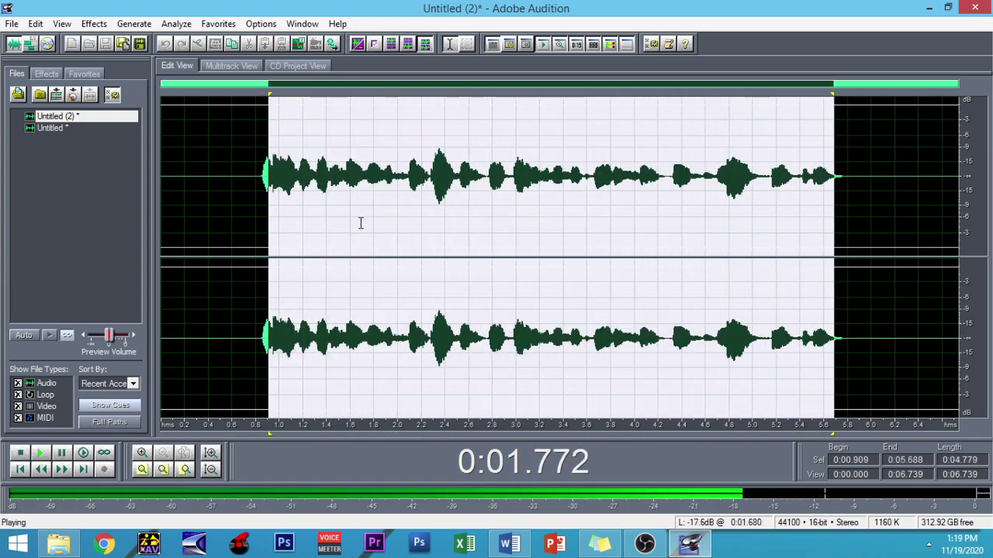
click(237, 224)
key(space)
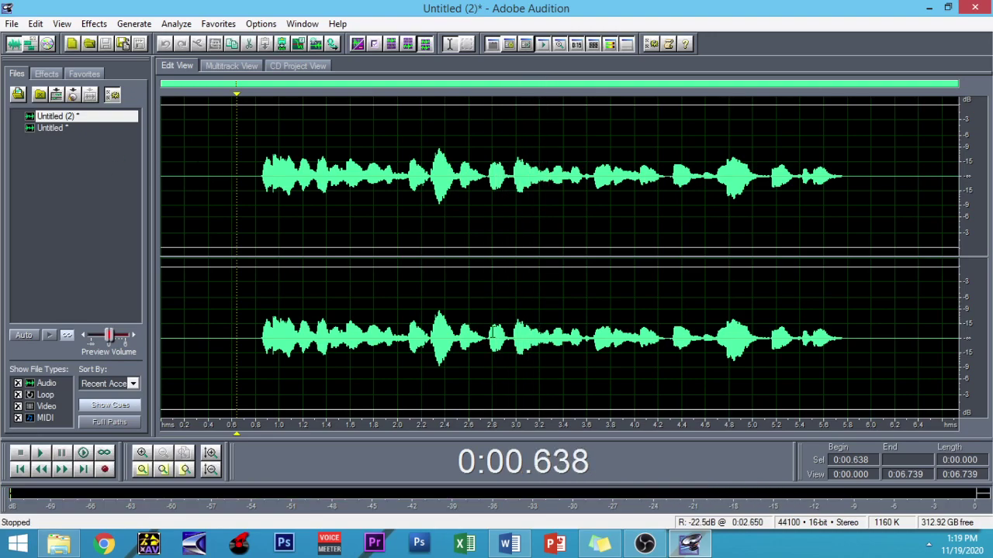
click(599, 543)
Step: After reviewing step 4 in the note, select the whole Untitled (2) waveform, 0:00.000–0:06.739
click(741, 236)
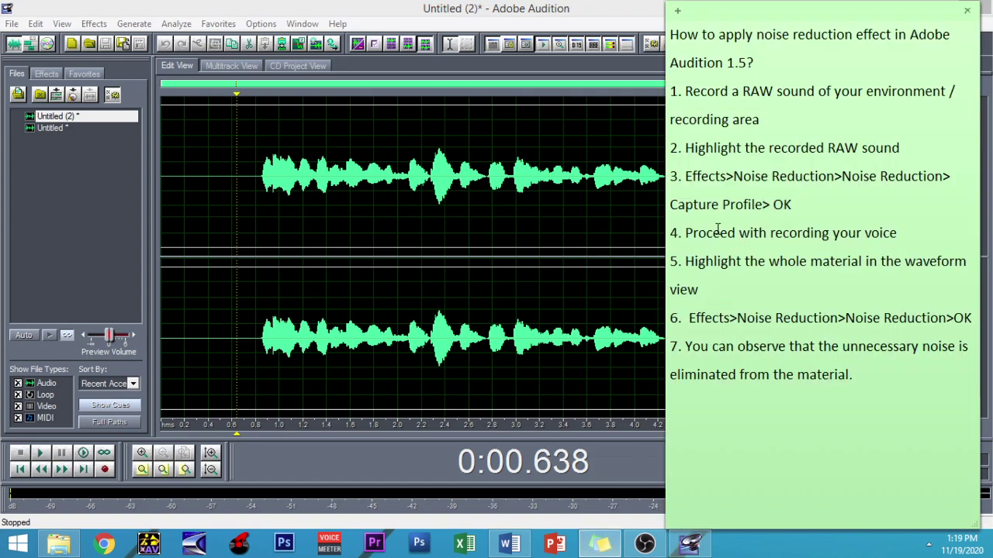
drag(916, 229, 668, 251)
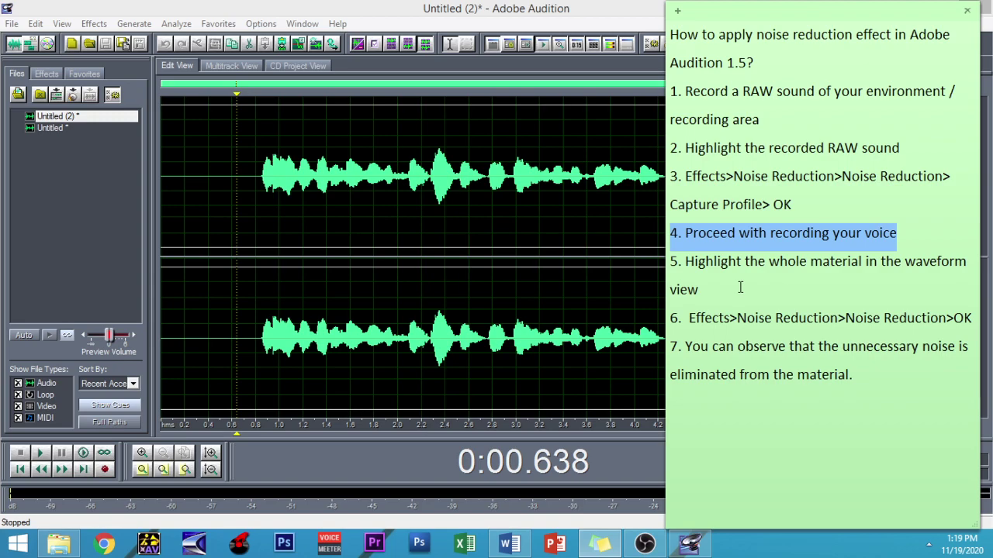
click(184, 178)
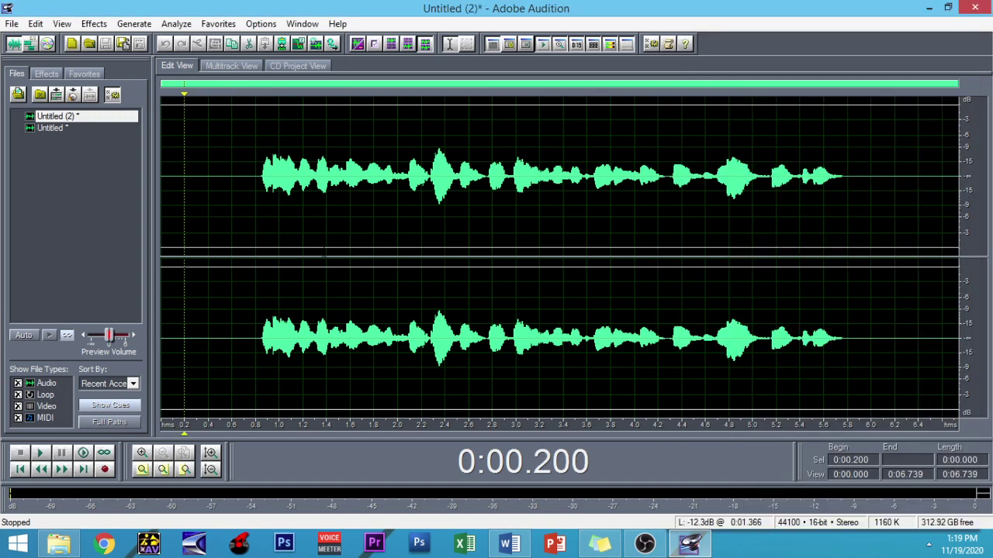
drag(161, 97, 960, 232)
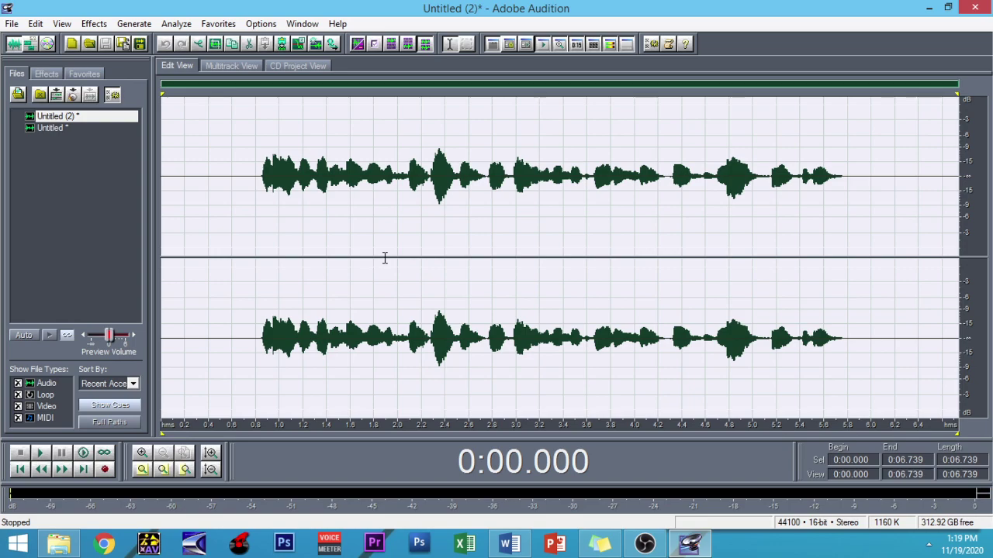
click(601, 543)
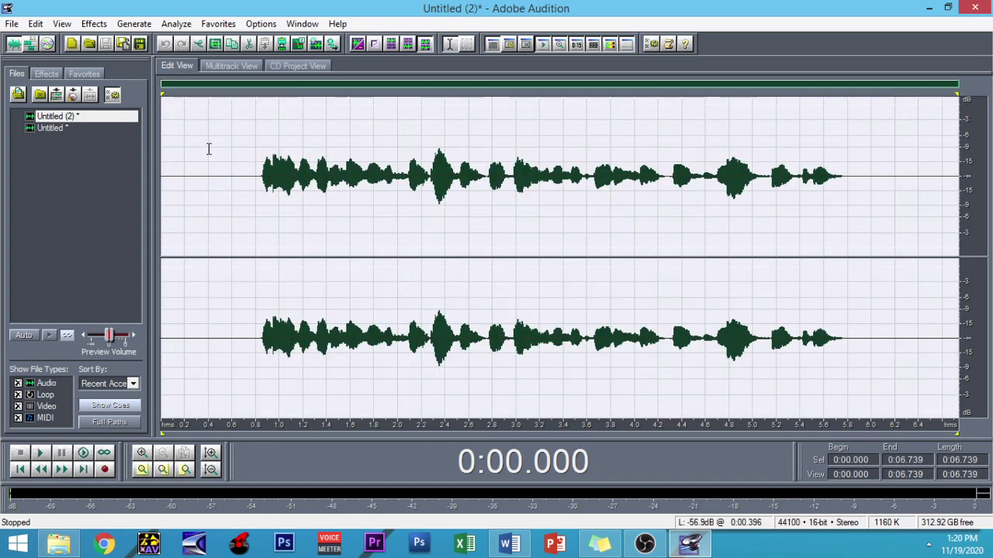
click(94, 23)
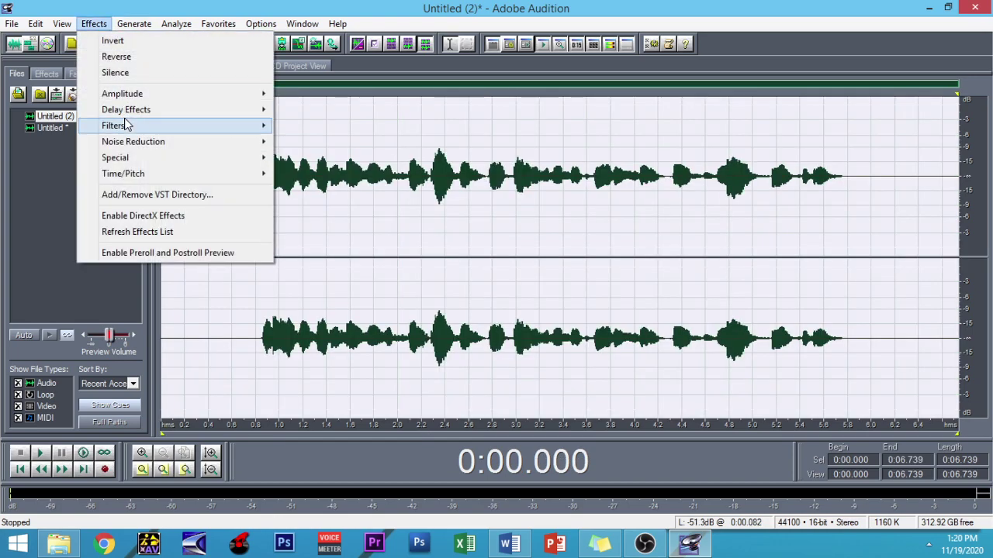
Step: Run Noise Reduction at level 100, 40 dB with the captured profile on the whole voice take
mouse_move(129, 141)
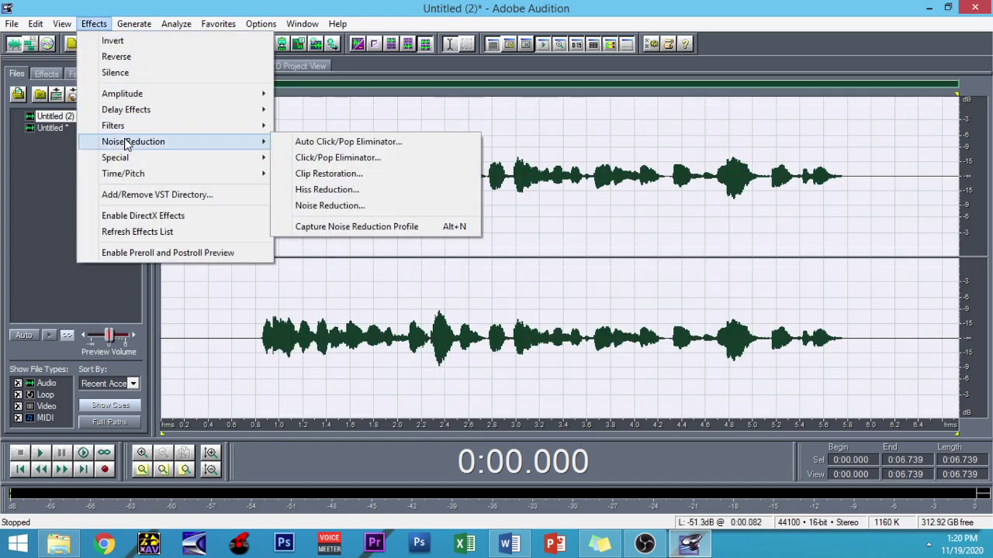
click(339, 207)
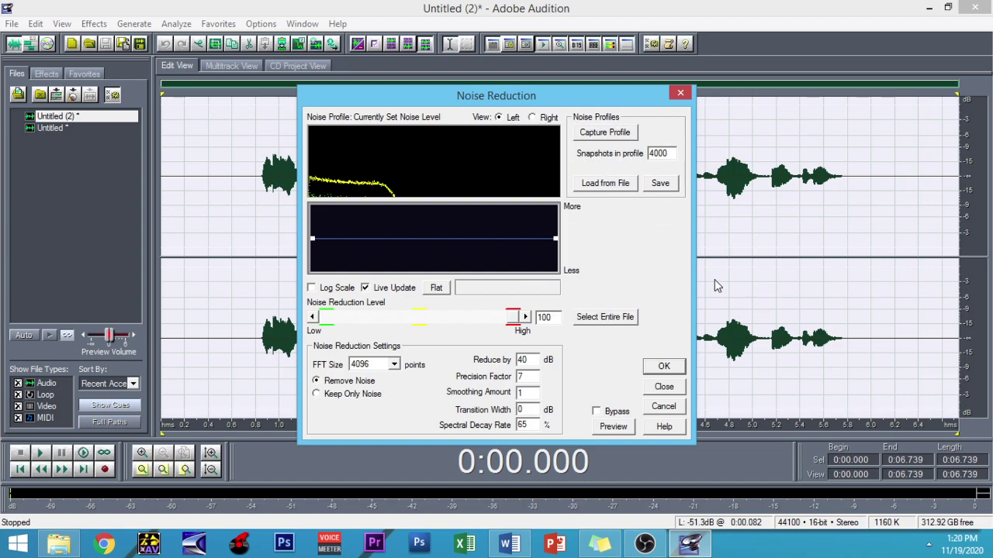
click(677, 368)
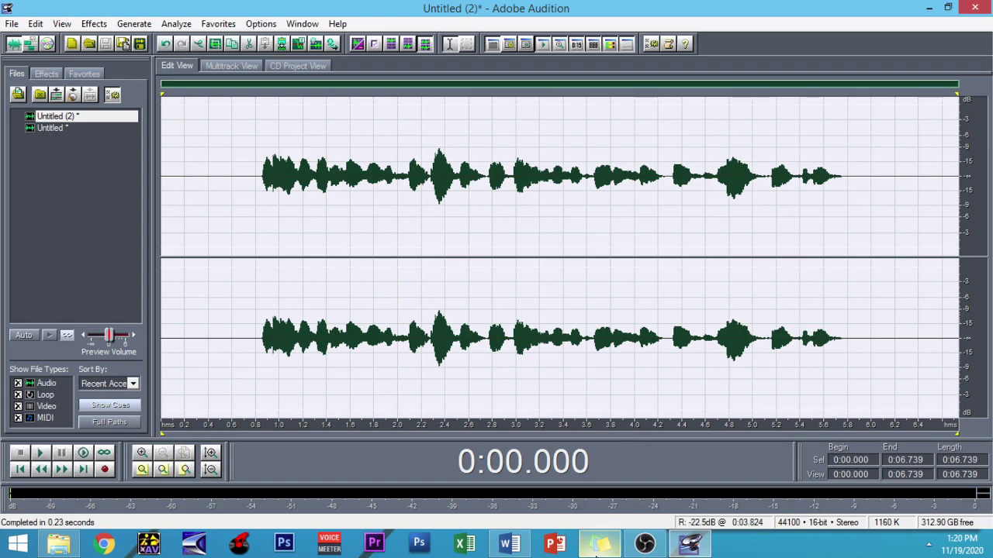
Step: Review step 7 in the note about hearing the removed noise
click(599, 543)
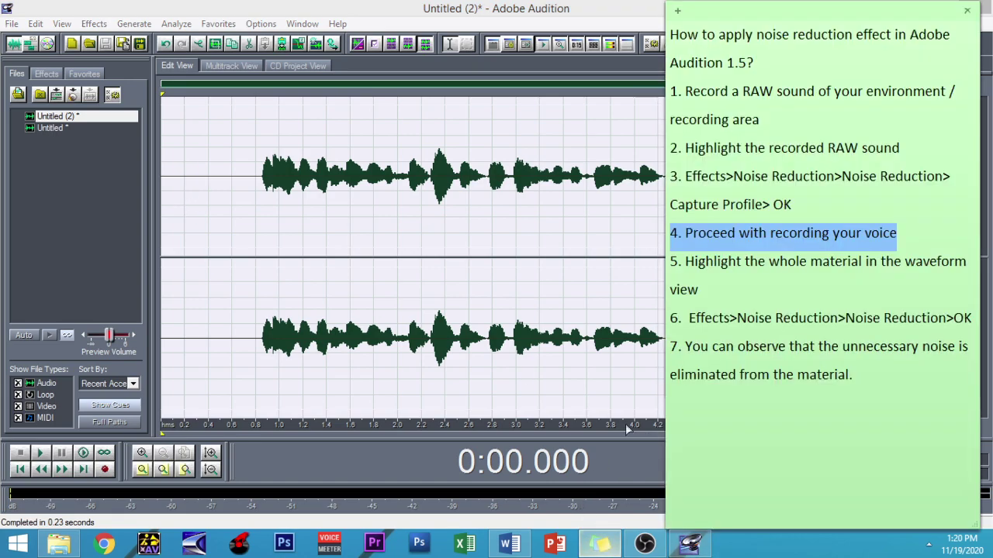
click(787, 281)
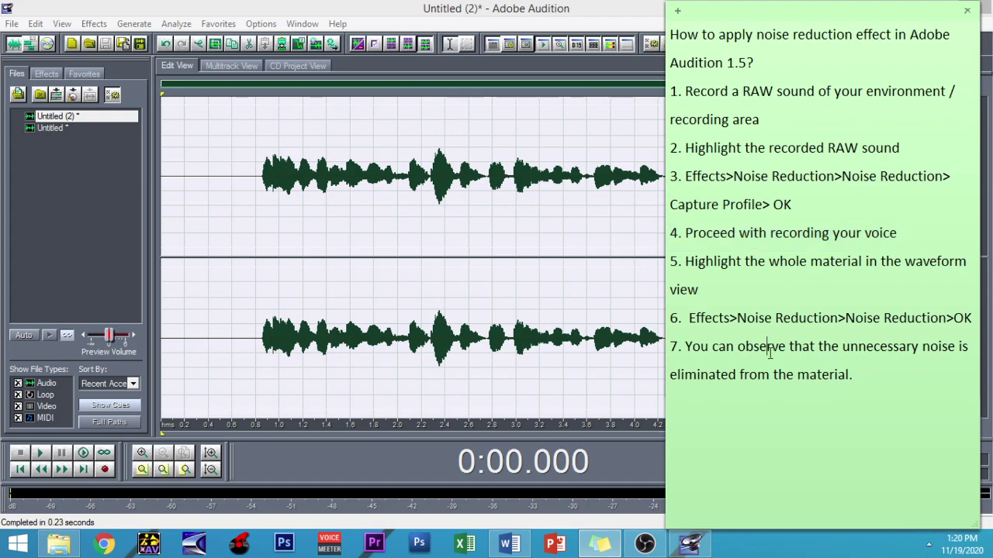
drag(855, 375, 682, 346)
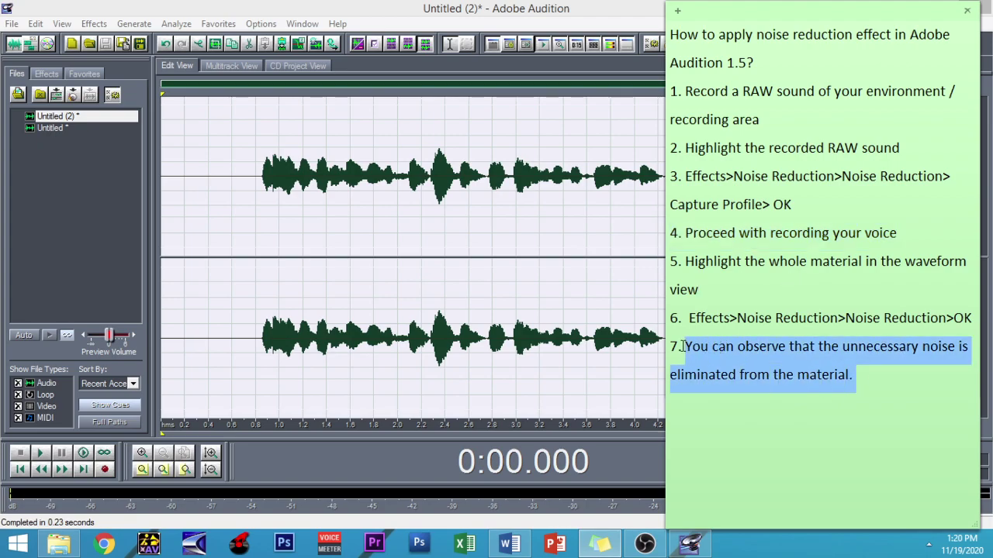
click(425, 289)
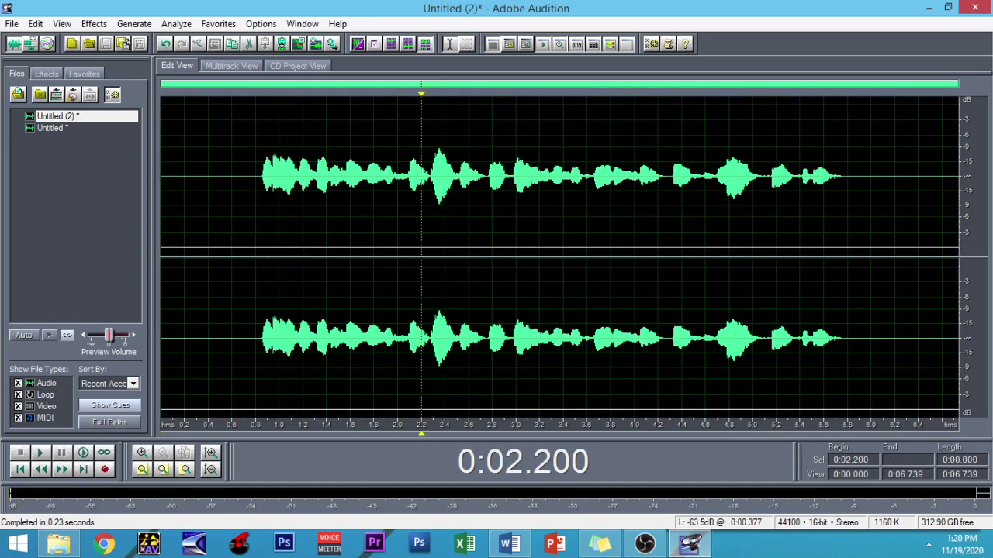
Step: Play the cleaned voice take from its start, raising the system volume and replaying it
click(165, 178)
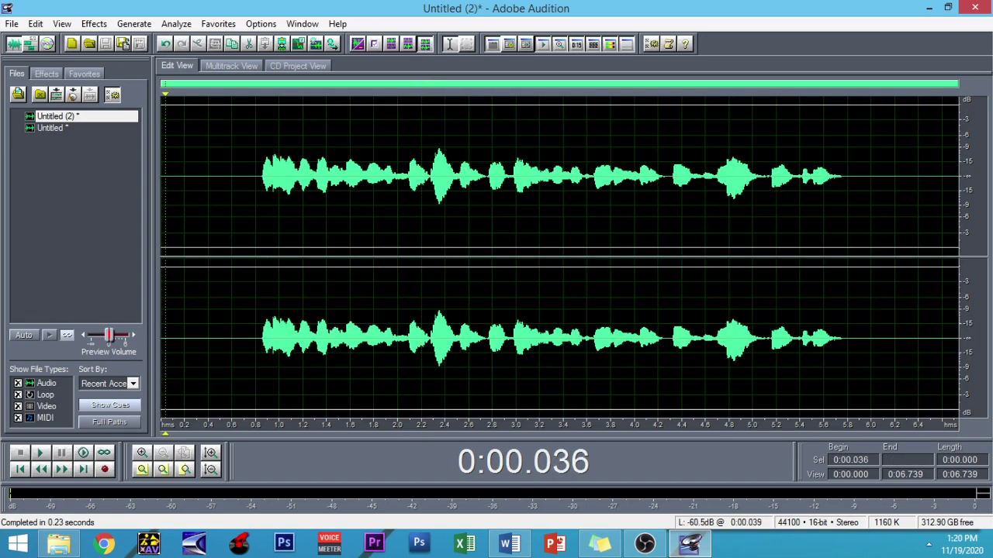
key(space)
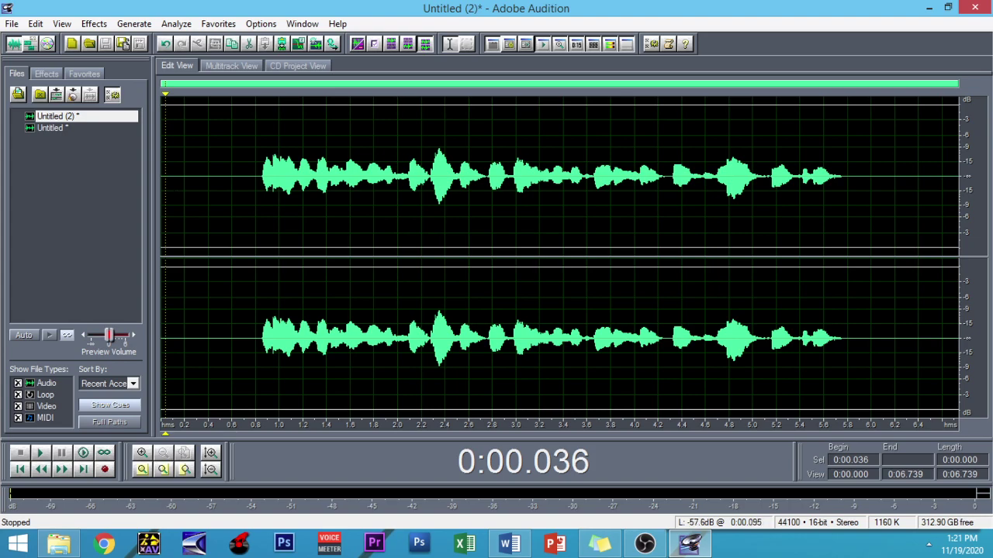
key(XF86AudioRaiseVolume)
key(space)
drag(165, 178, 255, 186)
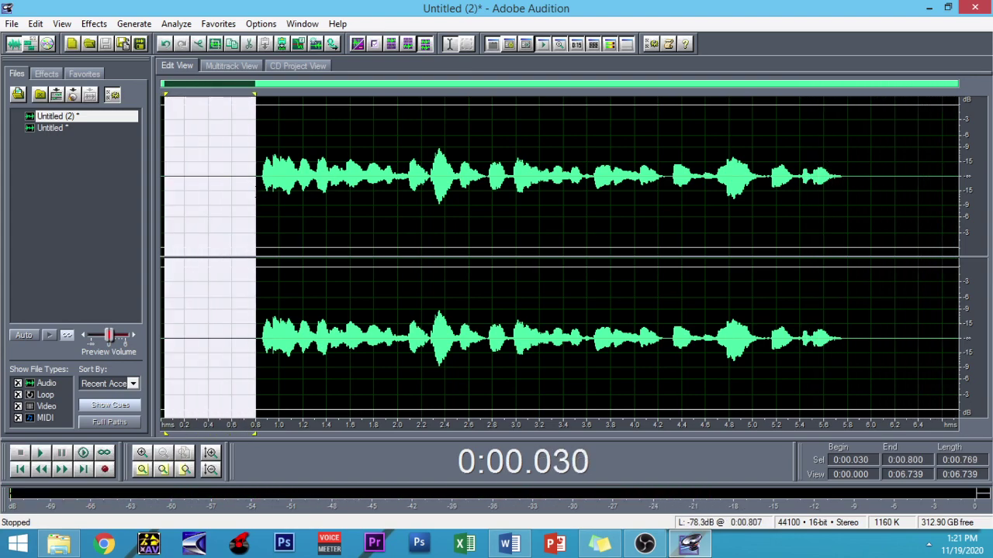
key(space)
click(791, 200)
drag(849, 200, 958, 201)
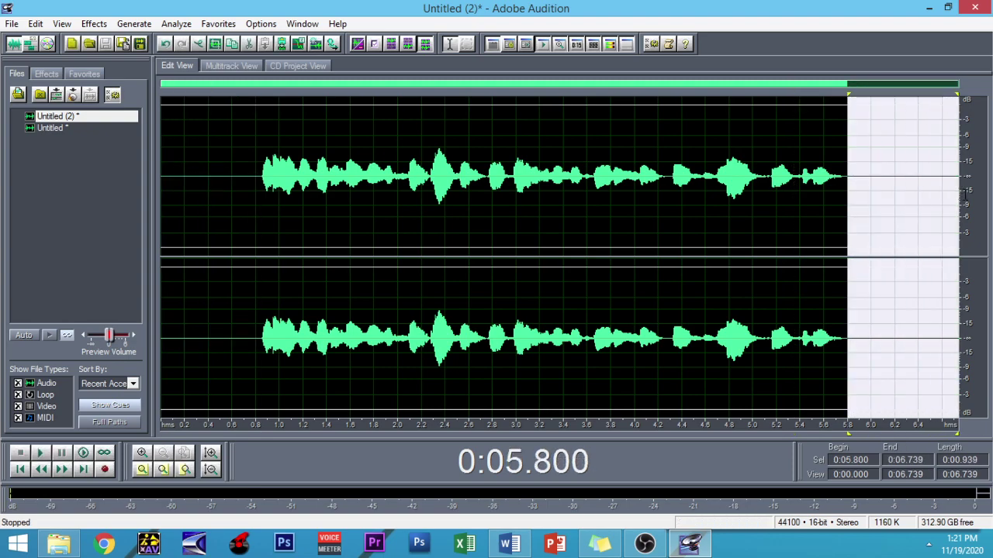
key(space)
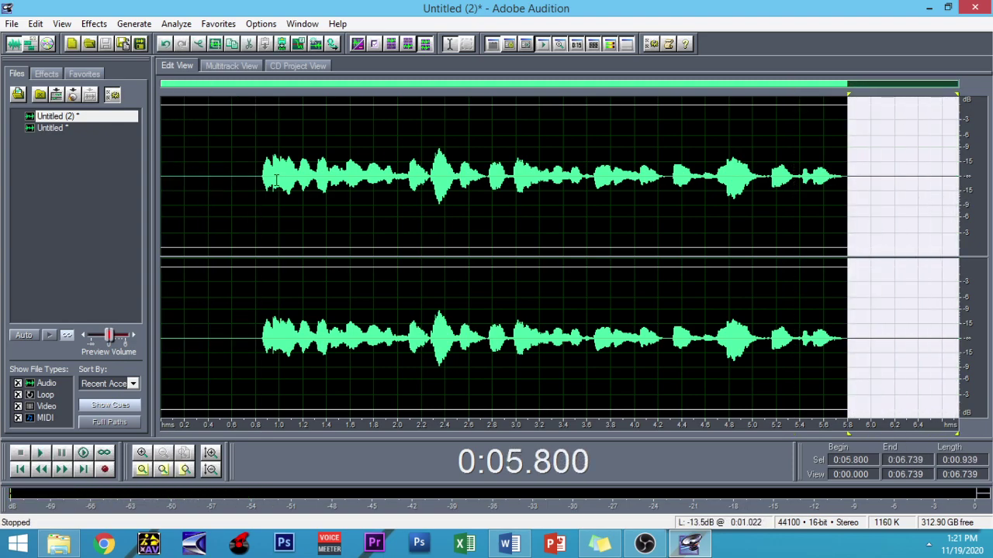
click(247, 194)
drag(247, 303, 858, 304)
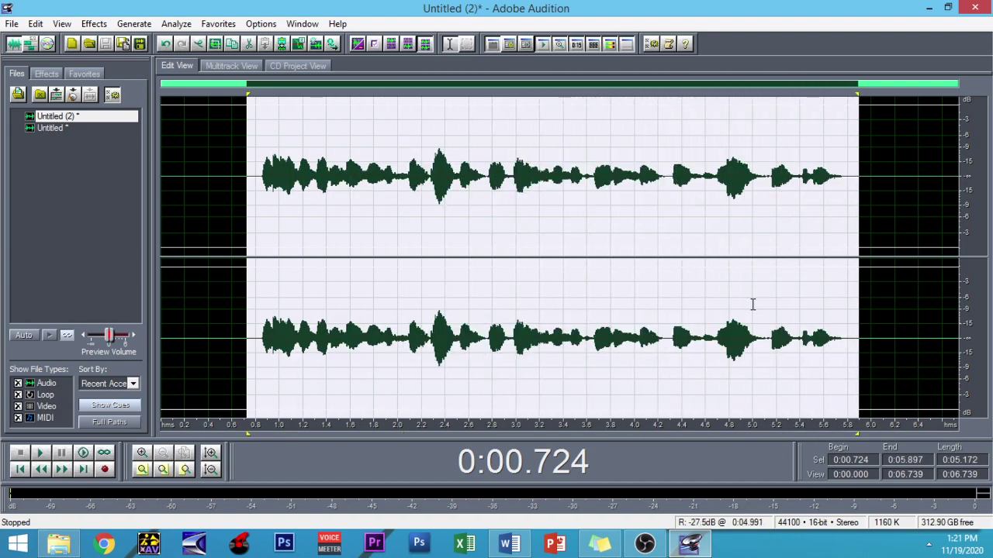
key(space)
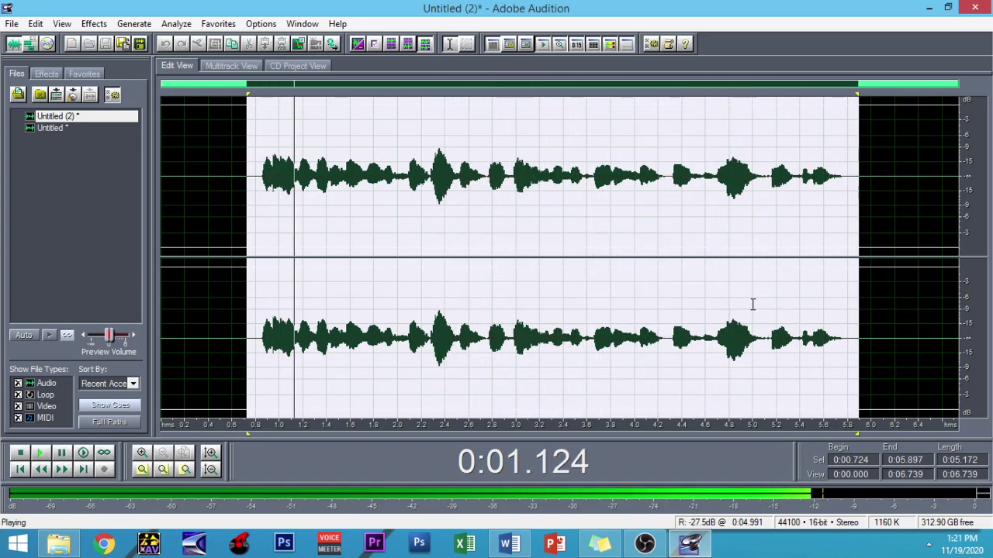
click(283, 321)
key(space)
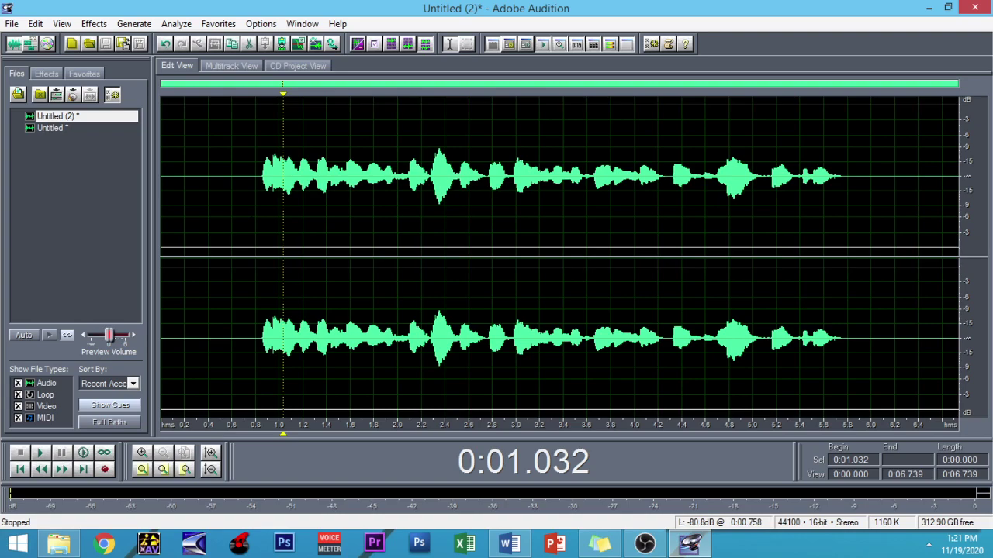
click(231, 177)
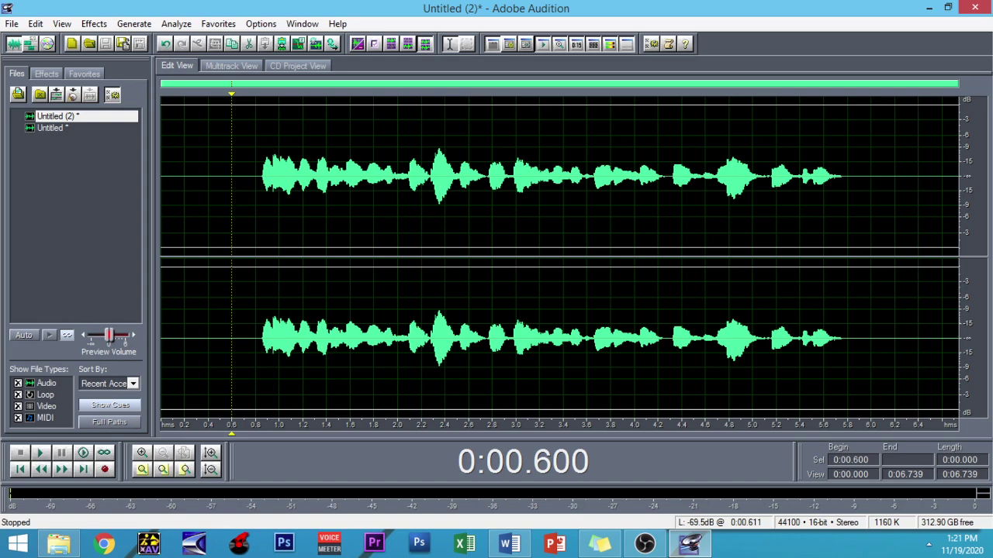
Step: Select the whole waveform and briefly play the recording from near the start
double_click(233, 210)
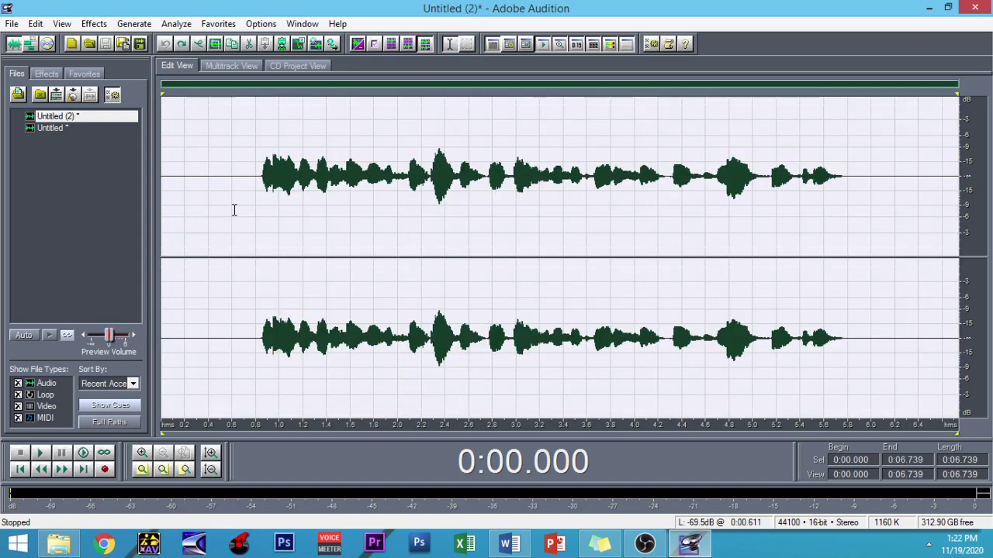
click(174, 193)
key(space)
key(space)
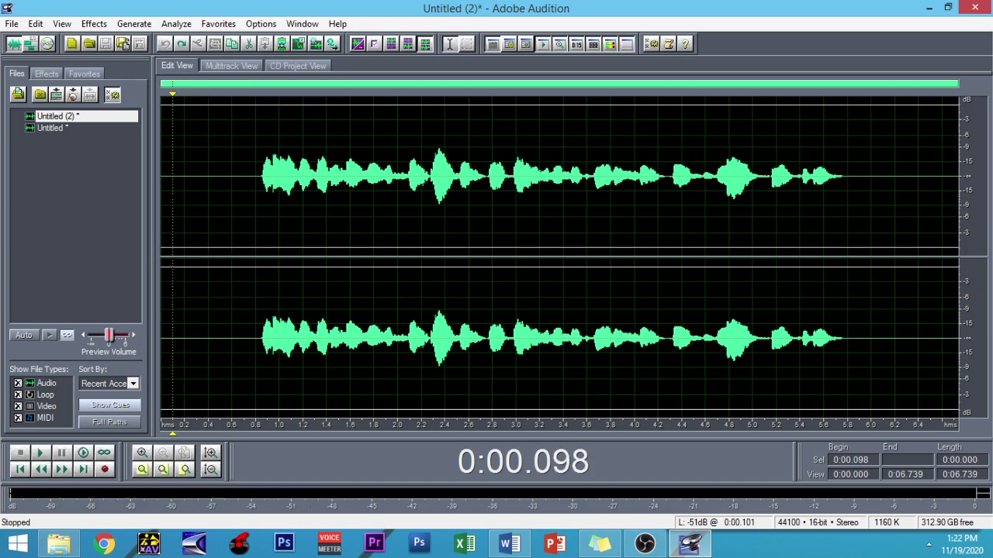
key(space)
key(space)
key(space)
key(space)
key(space)
key(space)
Step: Apply Noise Reduction again to the whole 6.739-second take, then play it from 0.200 s
click(177, 190)
double_click(178, 190)
click(94, 24)
mouse_move(153, 142)
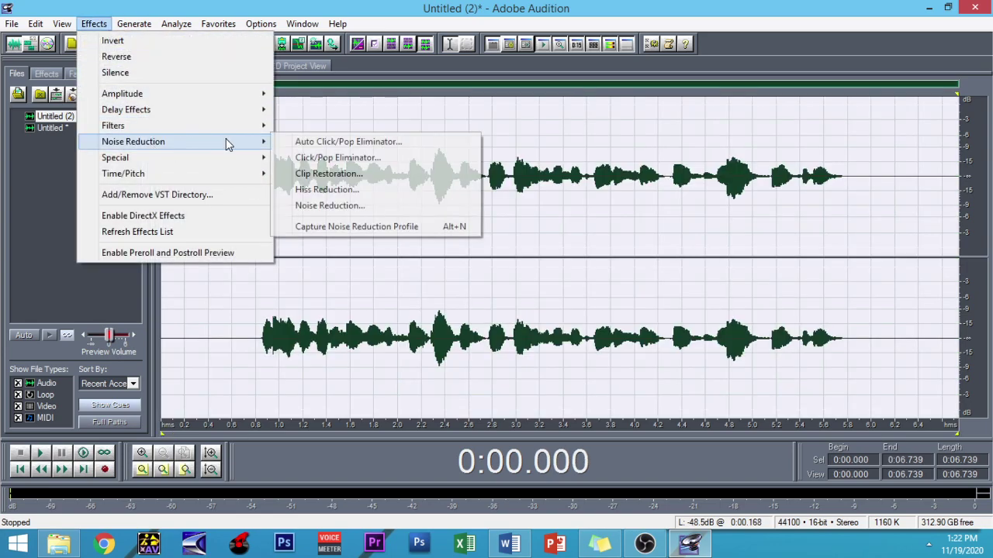
click(344, 204)
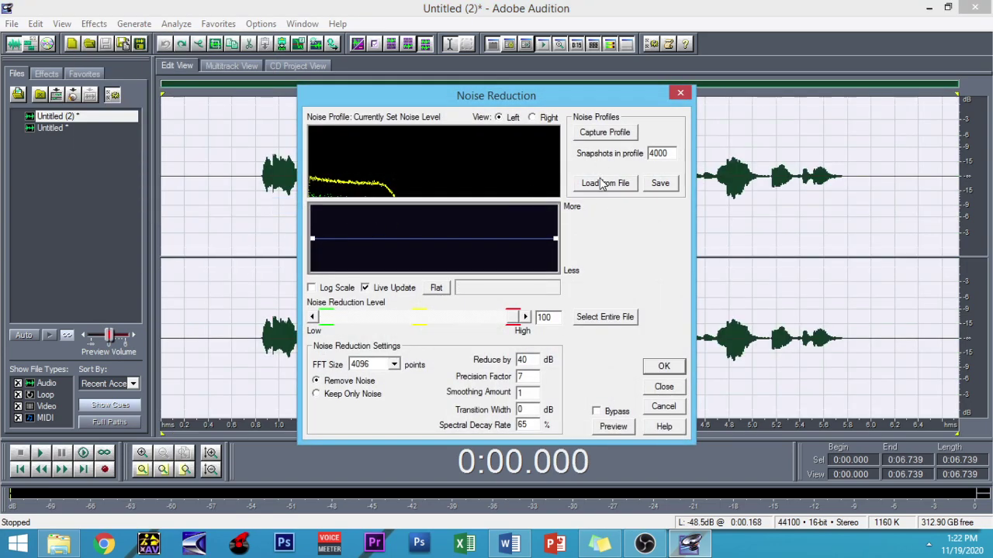
click(660, 366)
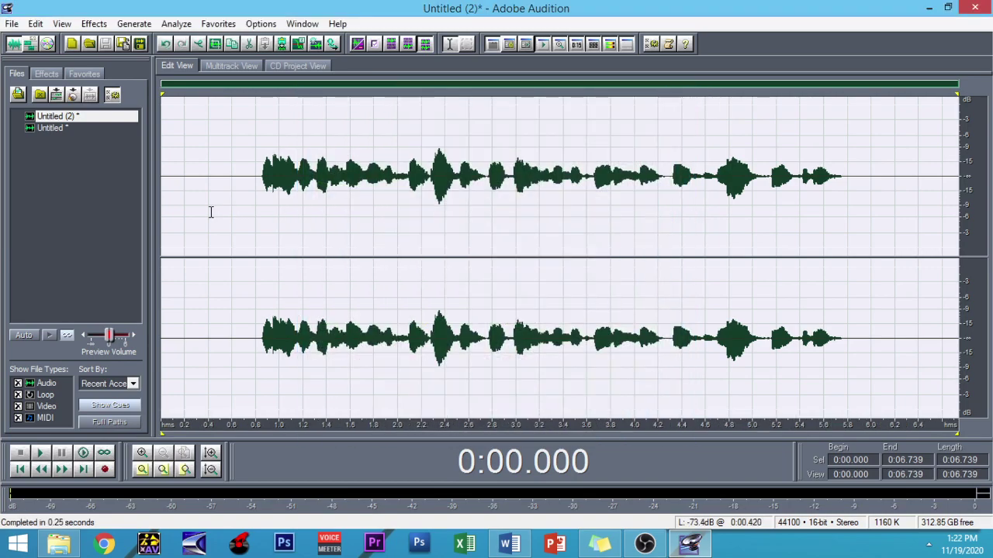
click(184, 211)
key(space)
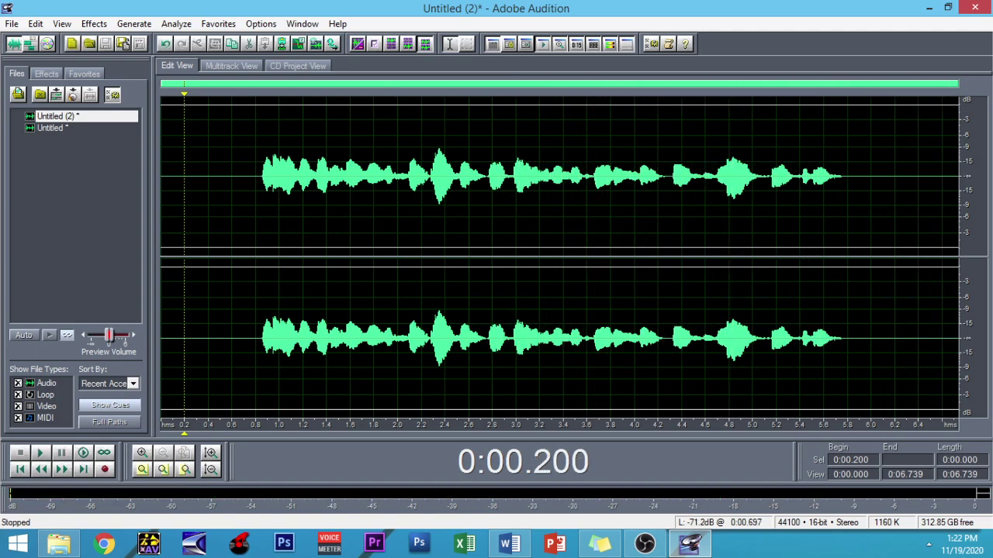
click(599, 544)
click(774, 204)
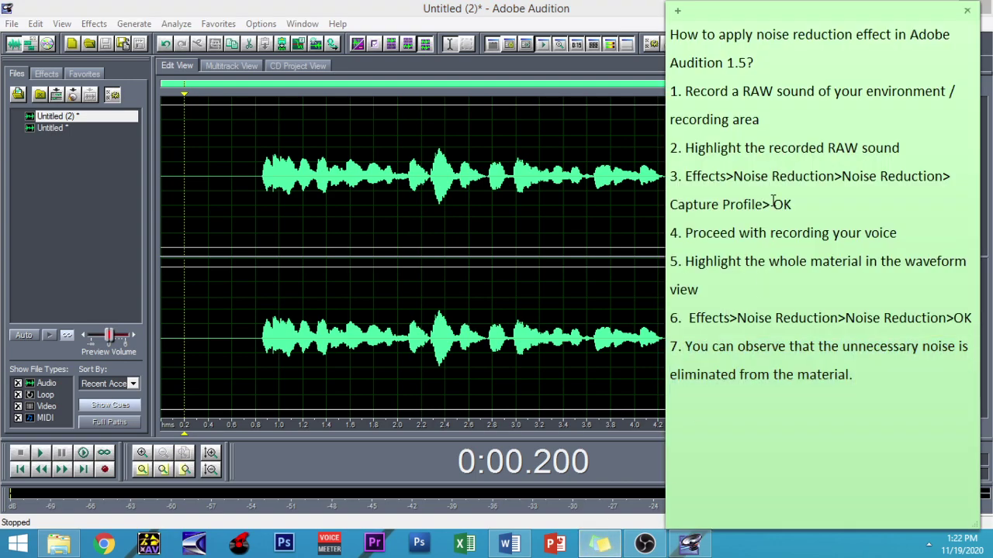
drag(754, 62, 667, 34)
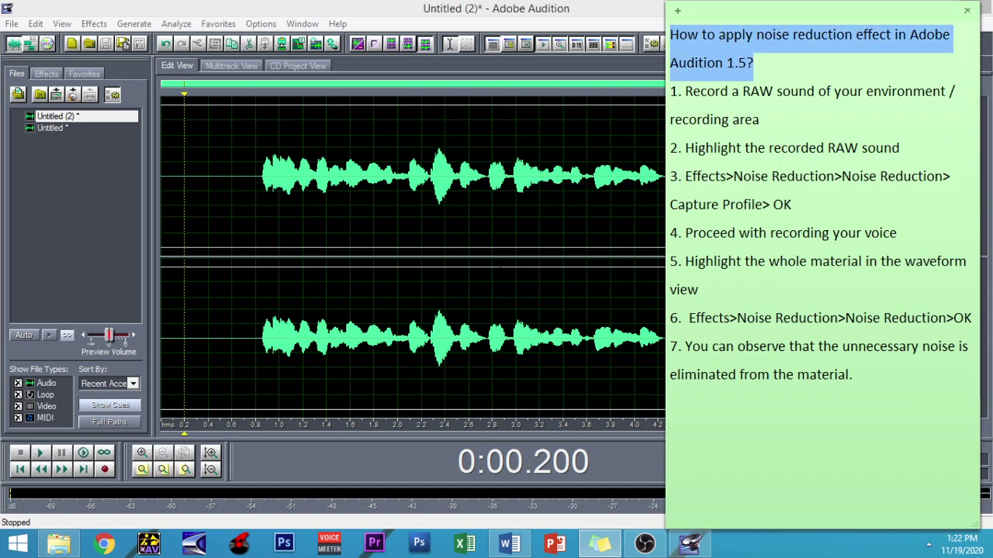
click(500, 267)
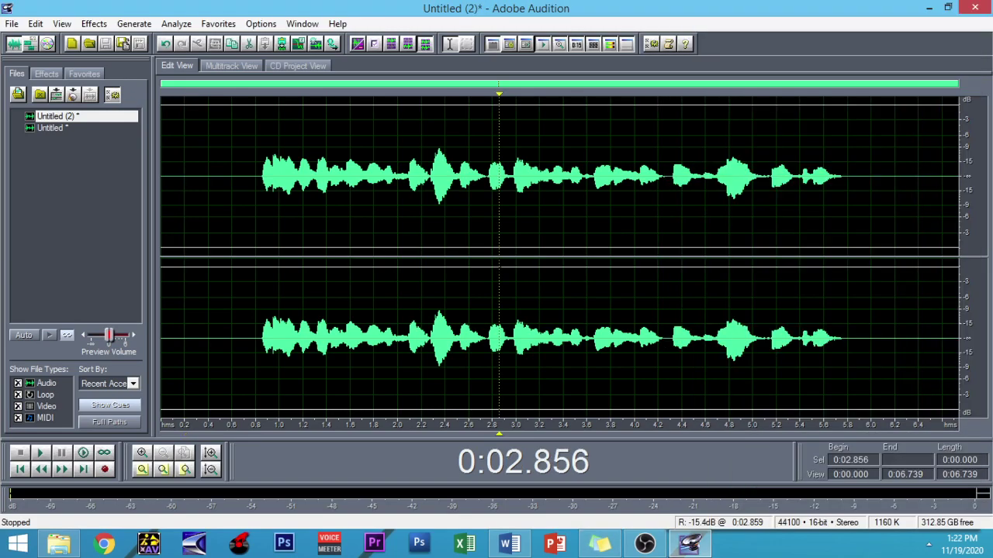